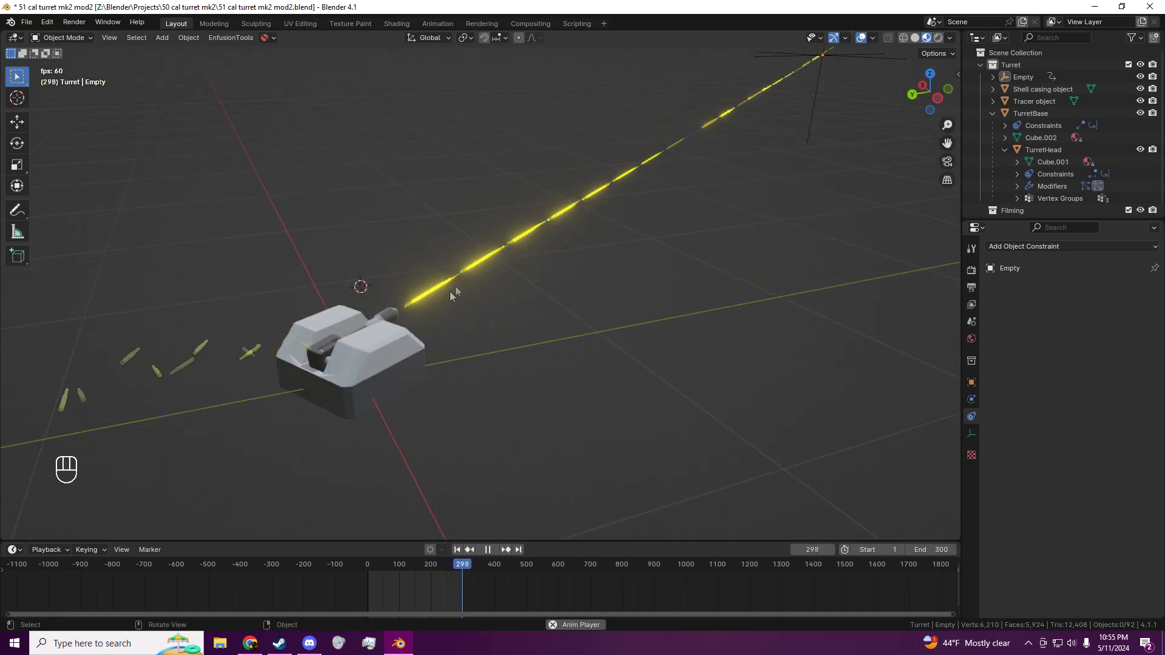
Stop the playback and select the turret head to access its particle systems, framing it closely
key(space)
middle_drag(349, 355, 301, 323)
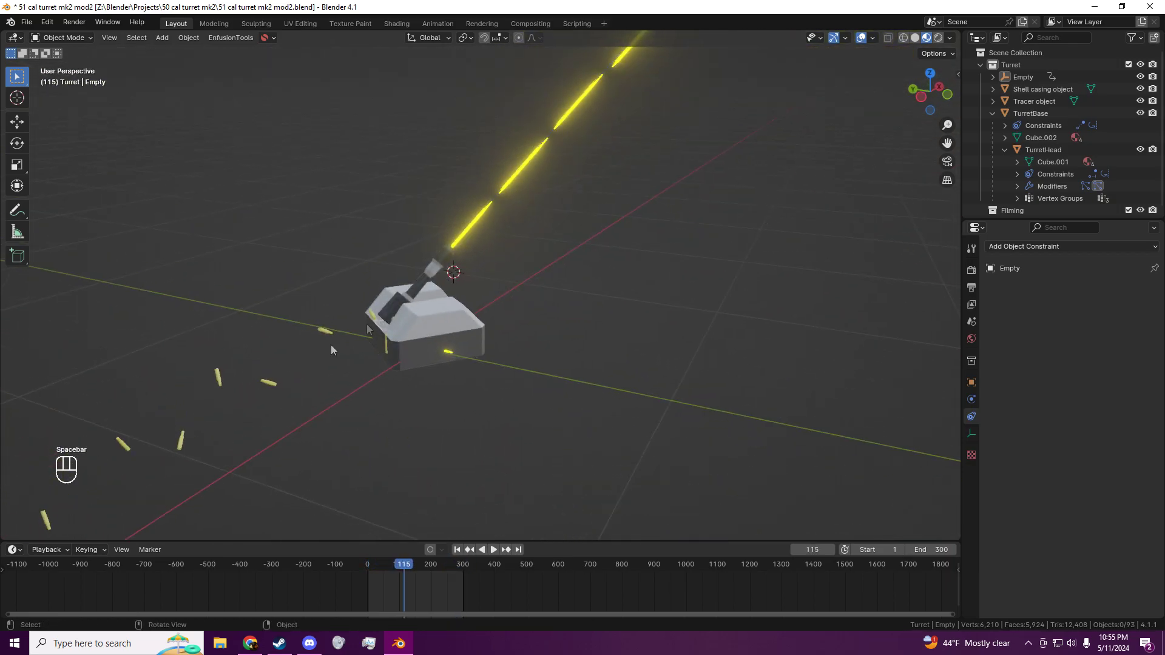
click(433, 312)
middle_drag(728, 293, 681, 307)
scroll(681, 307, down, 1)
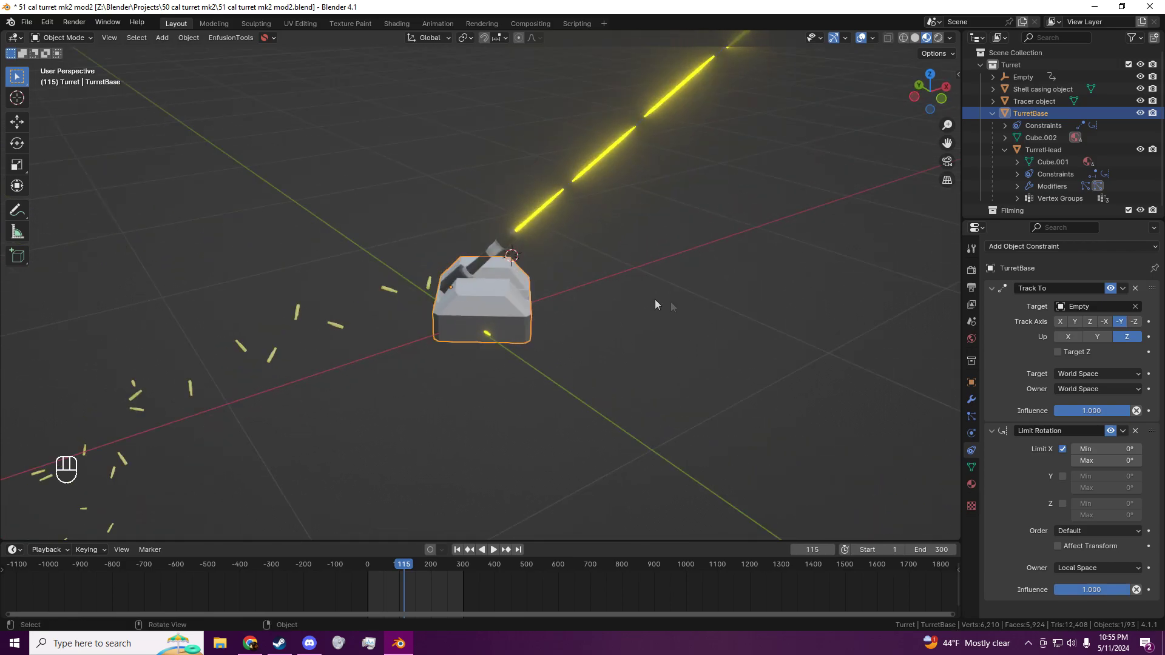
scroll(682, 307, up, 2)
click(972, 416)
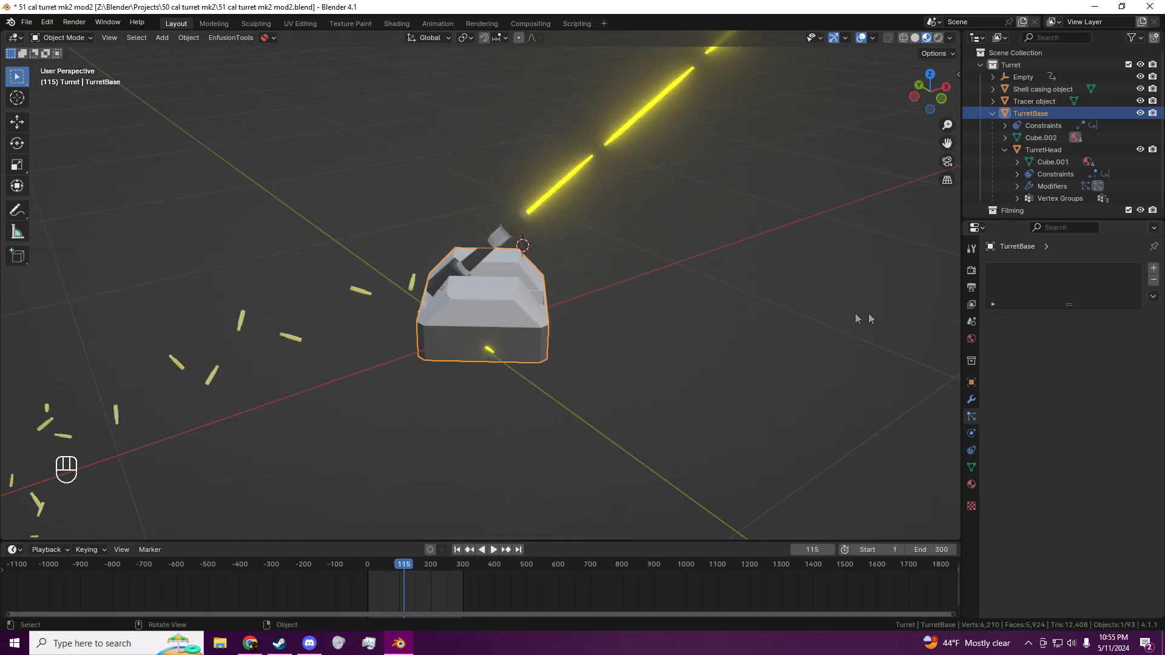
click(542, 208)
shift+middle_drag(763, 258, 494, 246)
key(KP_Decimal)
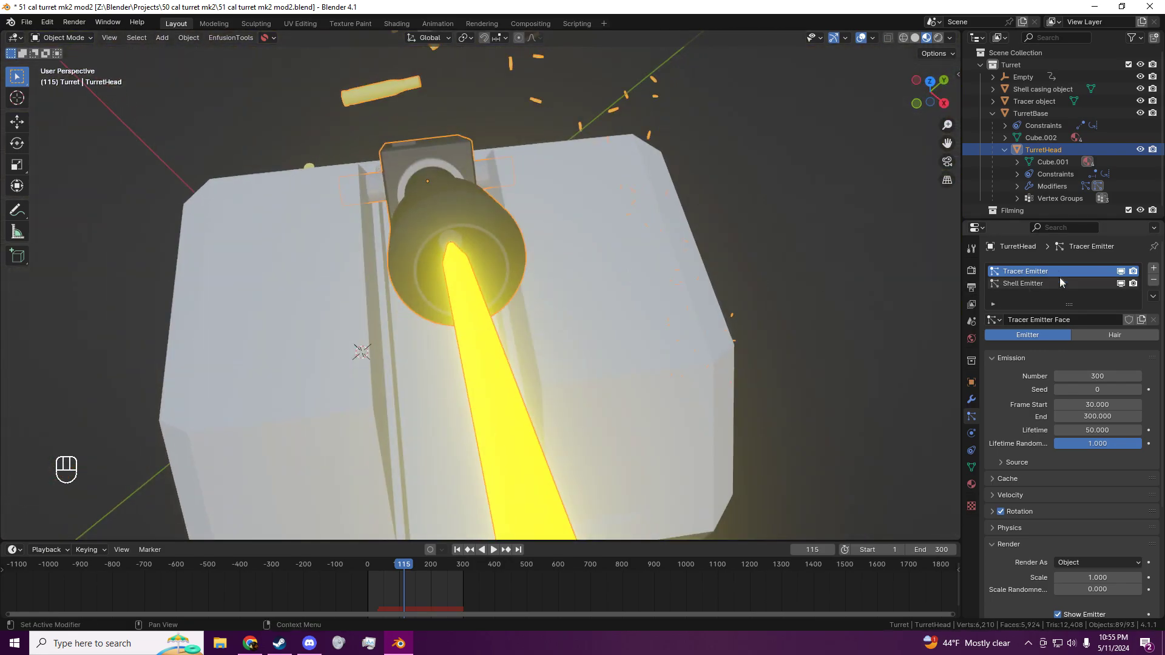
Go to frame 120 and keyframe the Tracer Emitter's Render As setting as Object
scroll(755, 314, down, 1)
drag(399, 571, 406, 566)
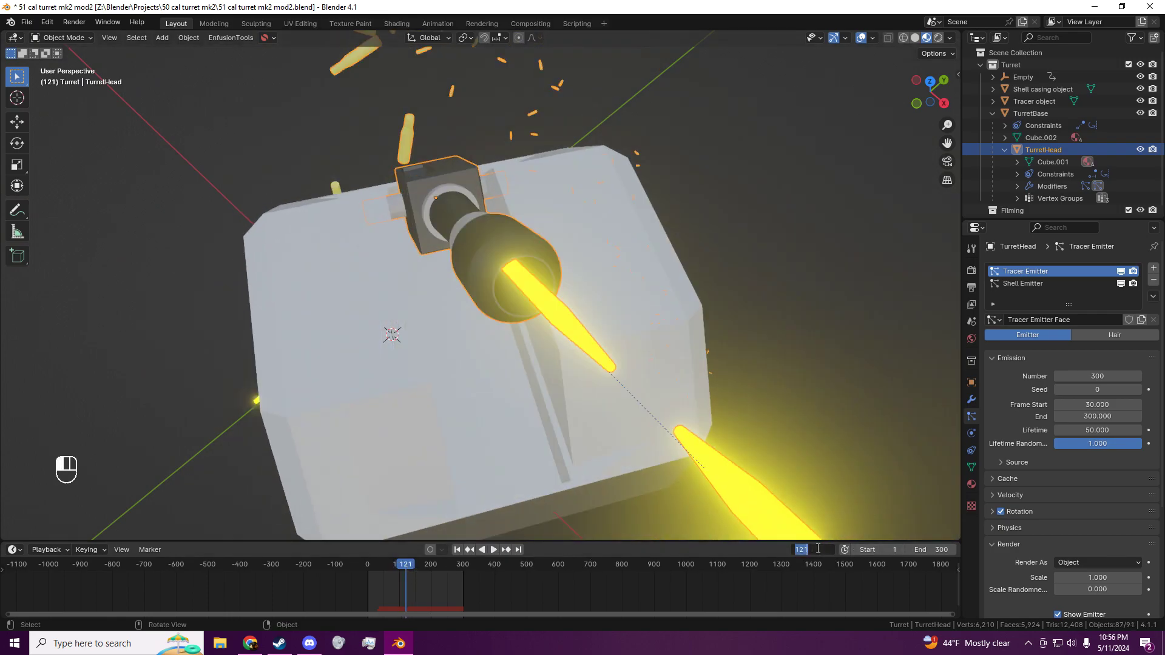
key(Return)
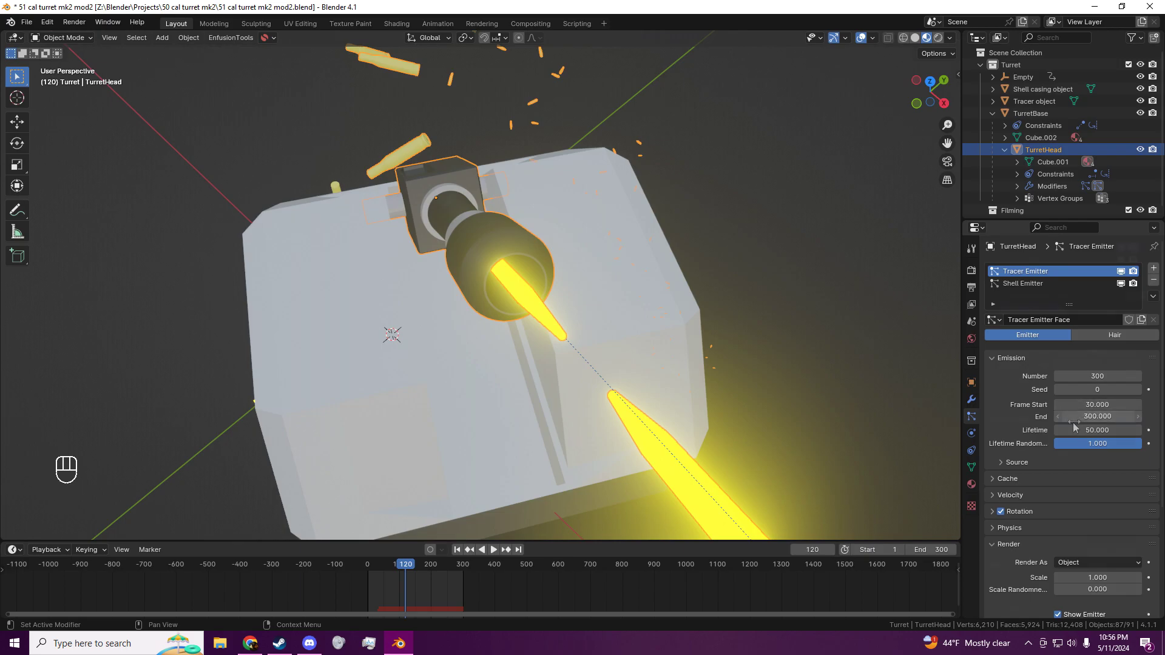
scroll(996, 455, down, 6)
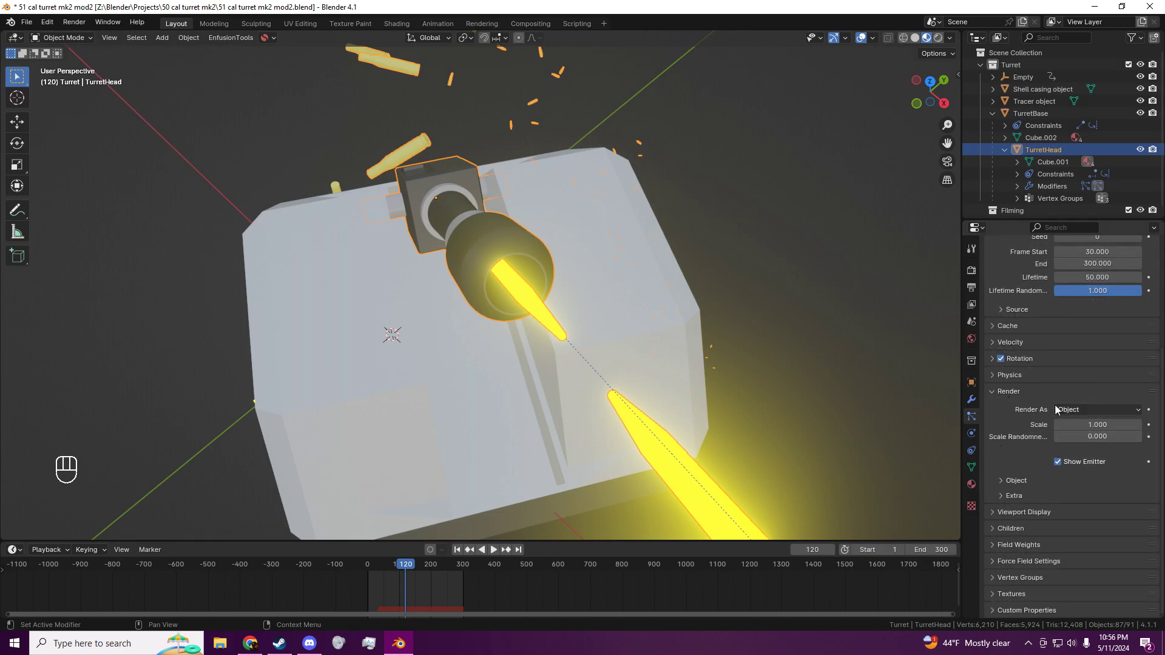
click(1079, 409)
click(1038, 477)
click(1038, 478)
click(1083, 411)
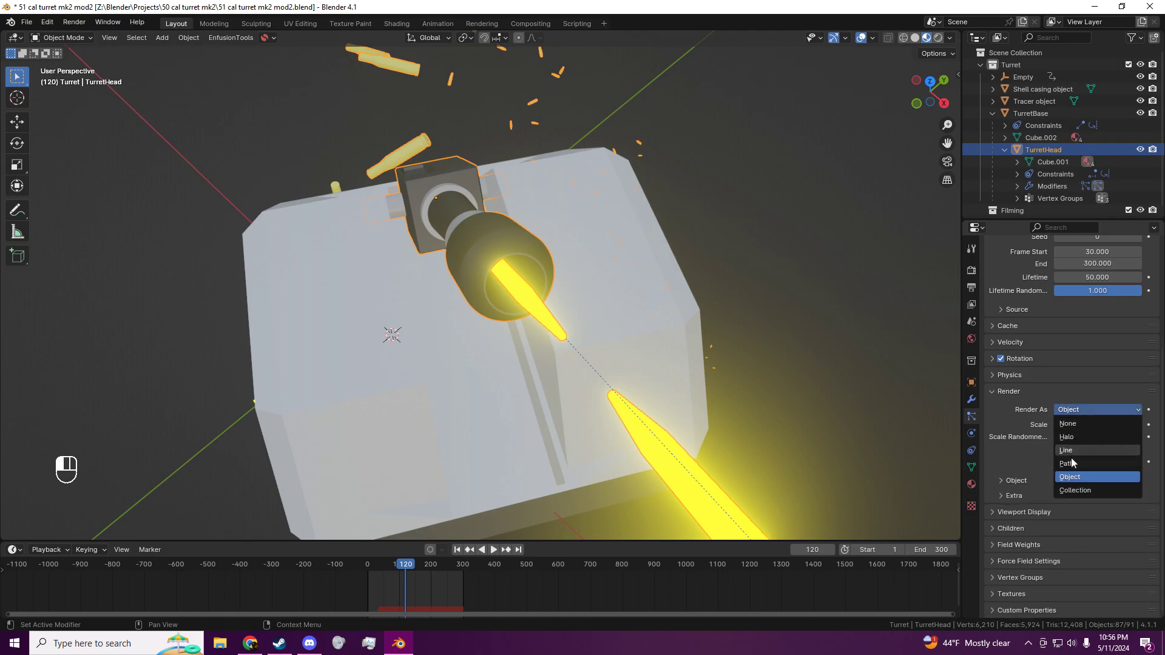
click(1105, 405)
click(1149, 410)
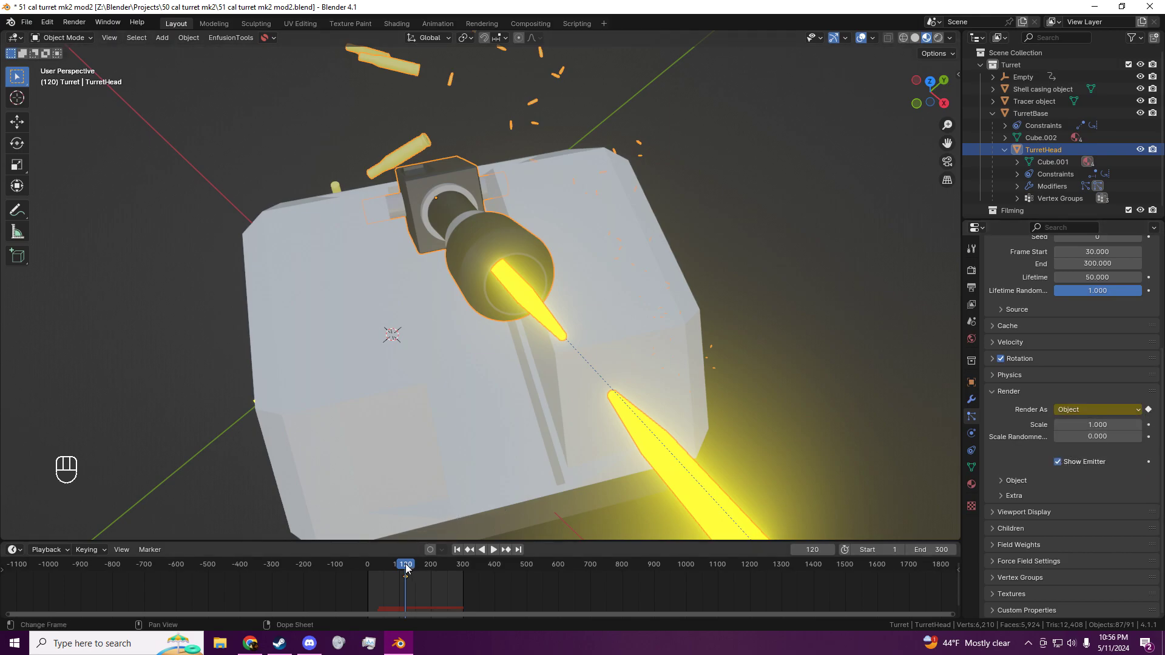
Shift the Tracer Emitter's Render As keyframe back to frame 119
drag(406, 583, 402, 578)
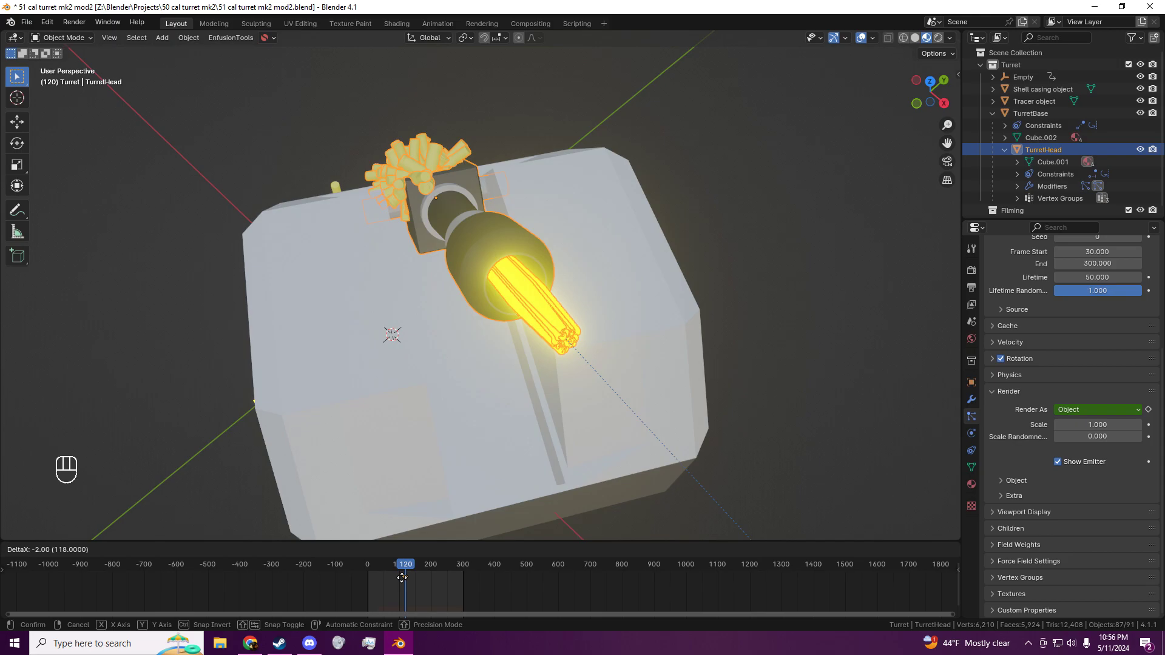
click(402, 578)
scroll(425, 587, up, 13)
middle_drag(279, 585, 480, 585)
scroll(554, 584, up, 16)
scroll(448, 582, up, 14)
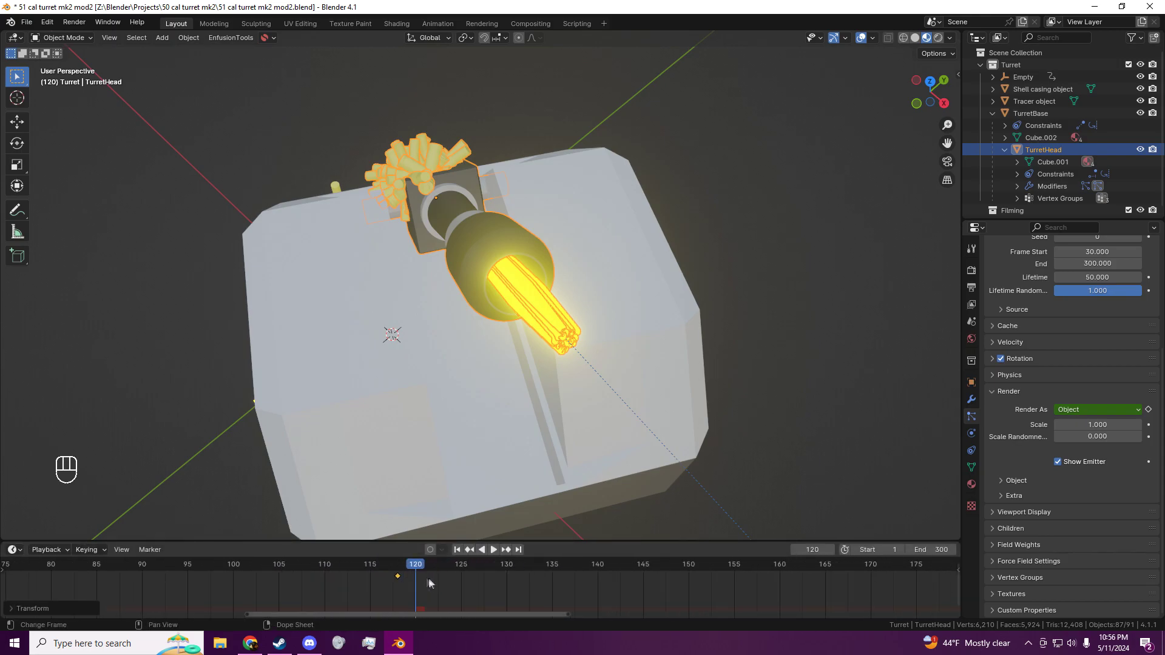
drag(395, 578, 409, 582)
Set the Tracer Emitter's Render As to None and keyframe it at frame 120
click(1149, 409)
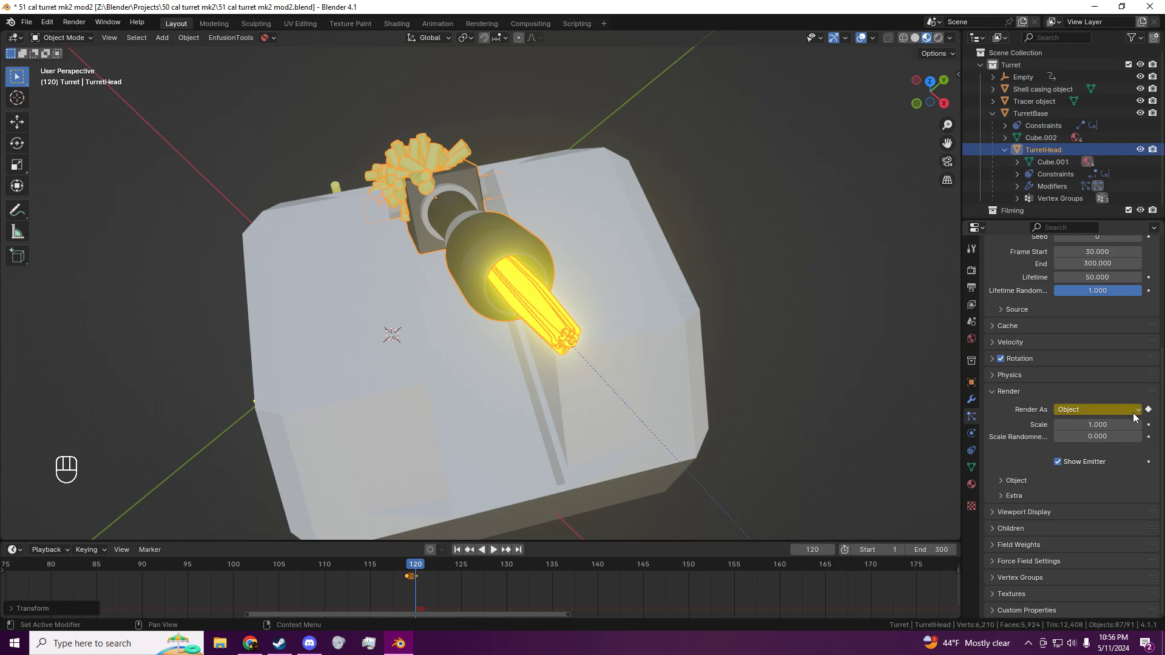
click(1133, 414)
click(1086, 424)
click(1148, 467)
drag(415, 570, 399, 576)
middle_drag(413, 265, 479, 261)
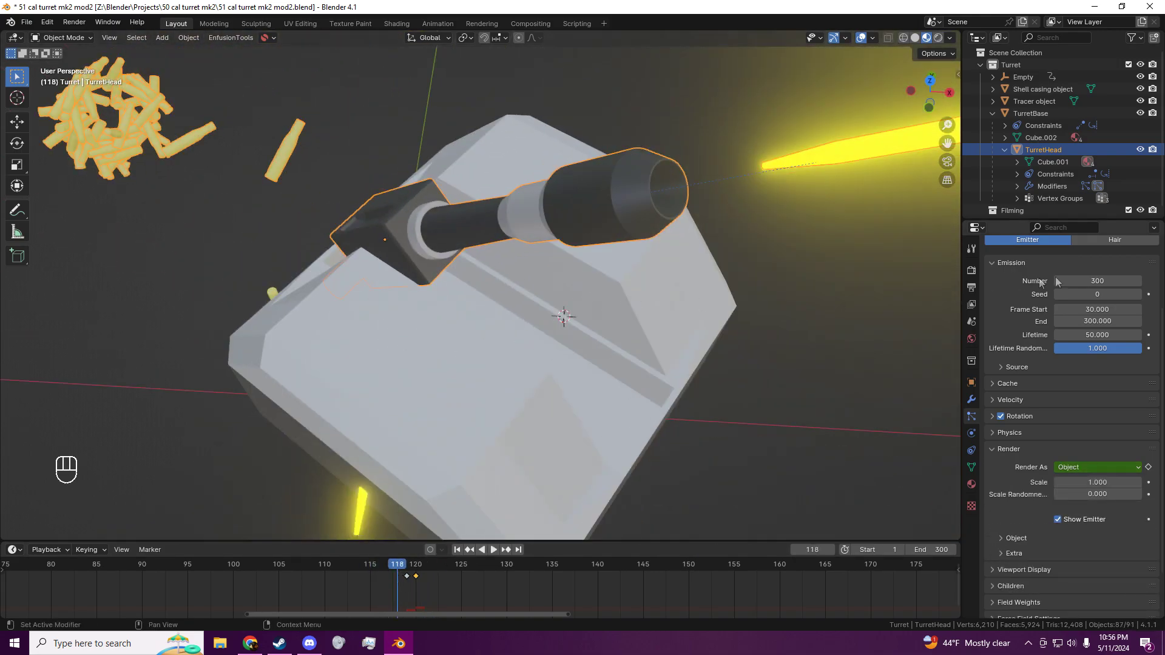
Switch to the Shell Emitter and keyframe its Render As setting as Object at frame 119
scroll(1045, 284, up, 4)
click(1078, 288)
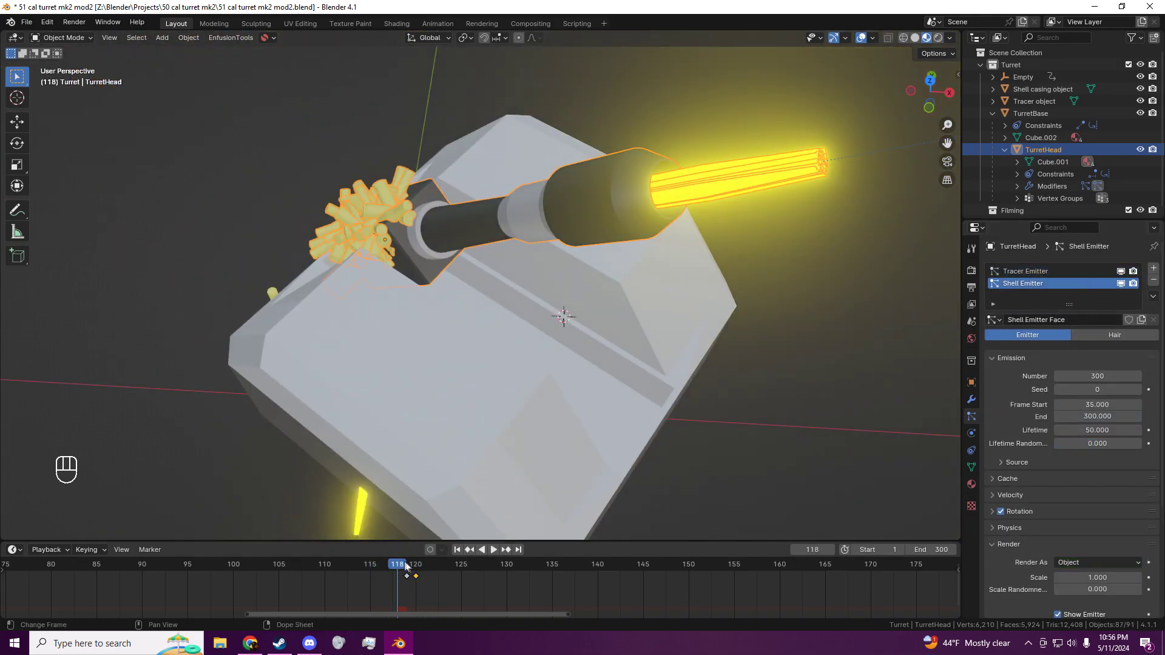
key(space)
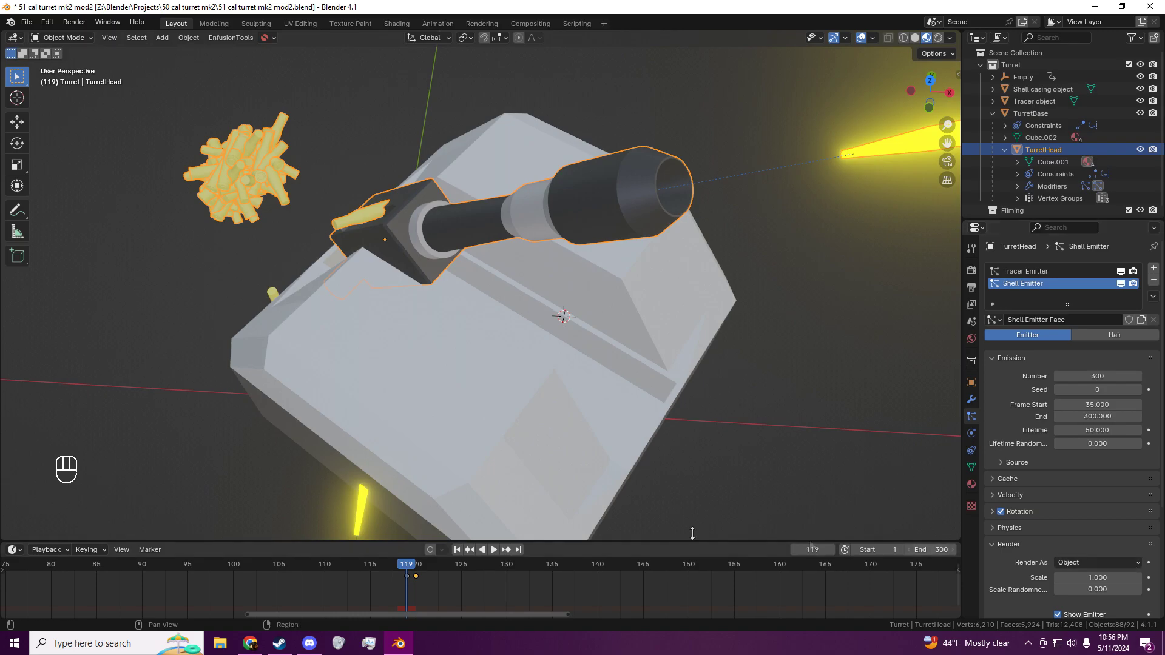
click(1086, 564)
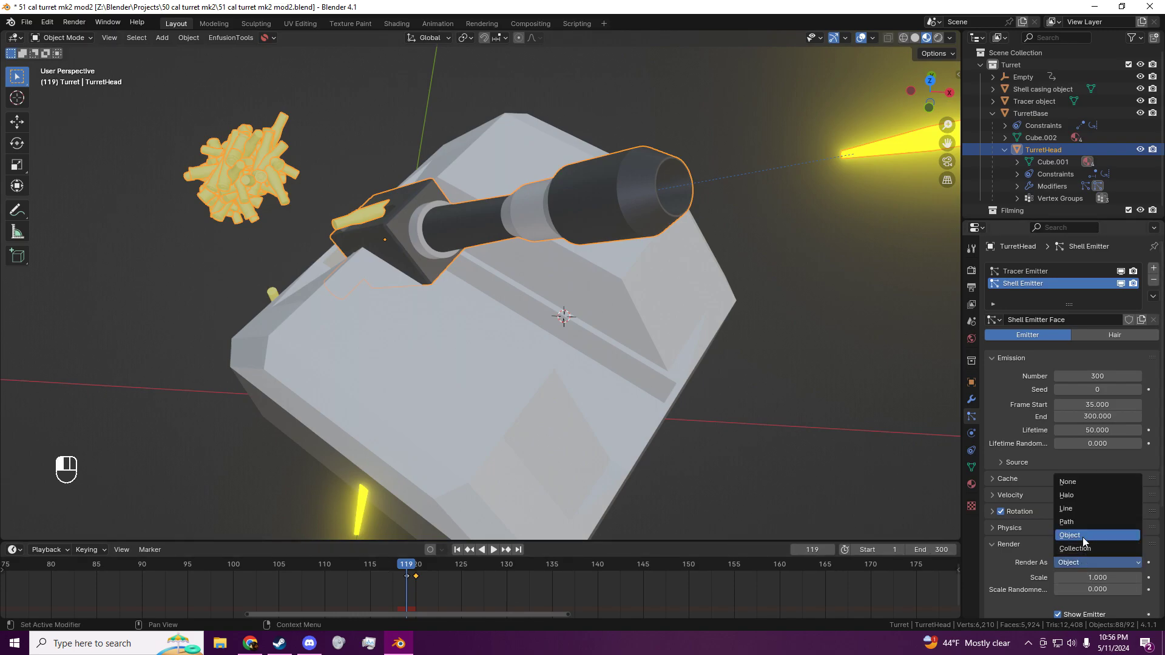
click(1085, 536)
click(1148, 562)
Set the Shell Emitter's Render As to None and keyframe it at frame 120
drag(410, 566, 416, 566)
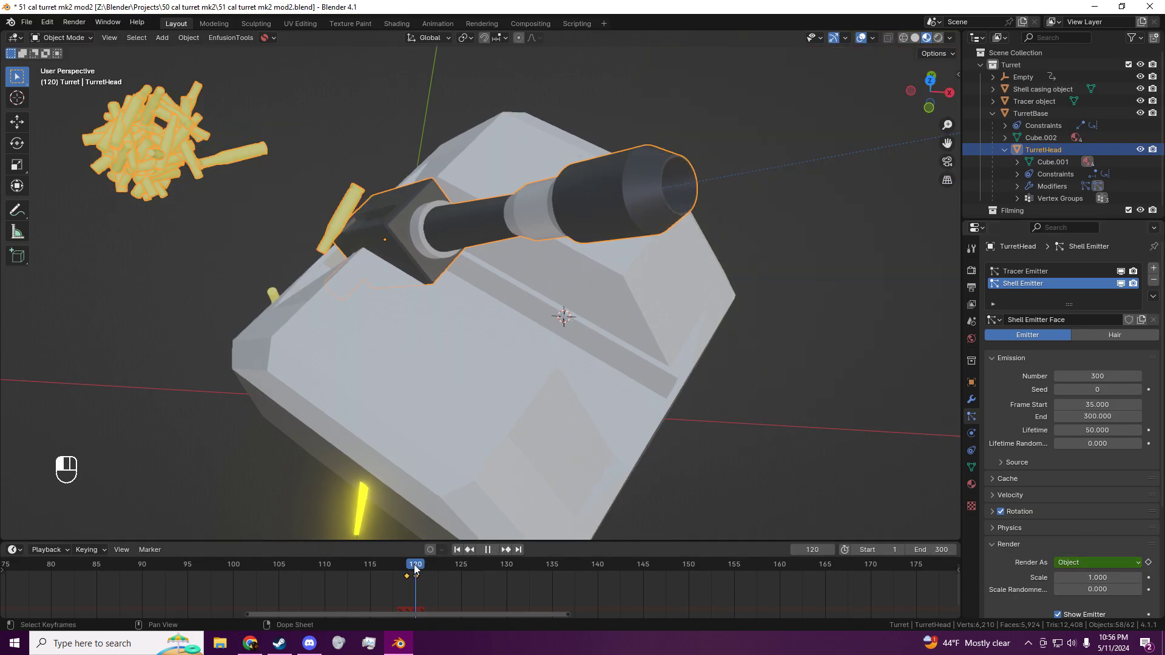
click(1100, 562)
click(1090, 481)
click(1149, 563)
Set the Shell Emitter's Render As back to Object and keyframe it at frame 150
drag(415, 568, 693, 575)
click(1079, 562)
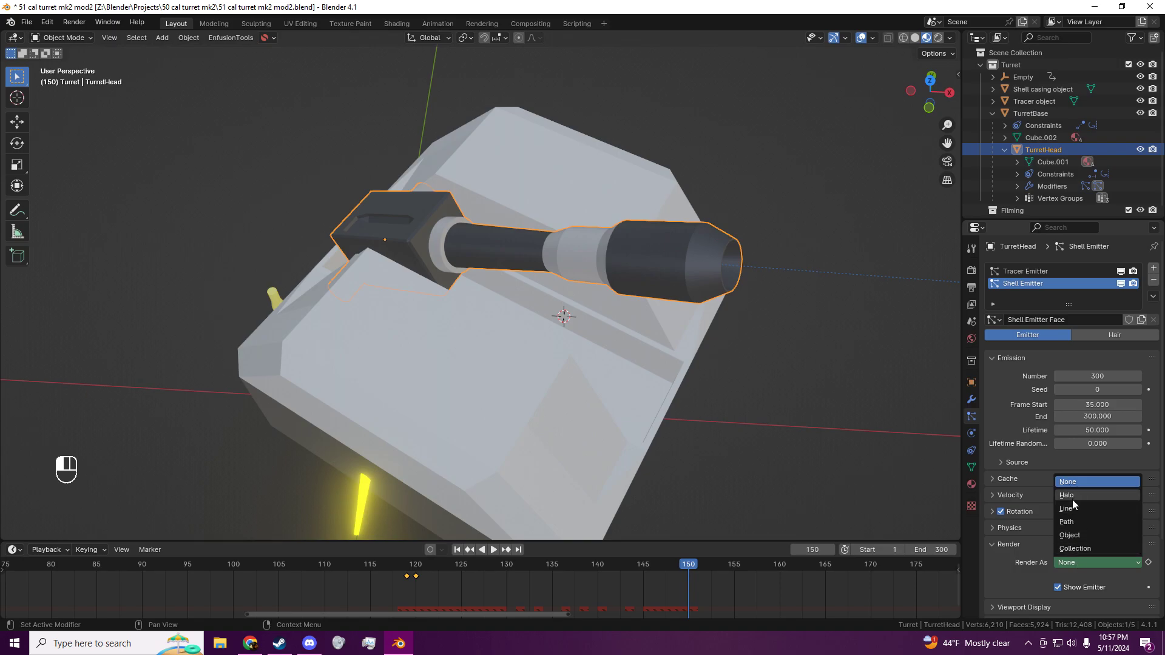
click(1075, 536)
click(1149, 563)
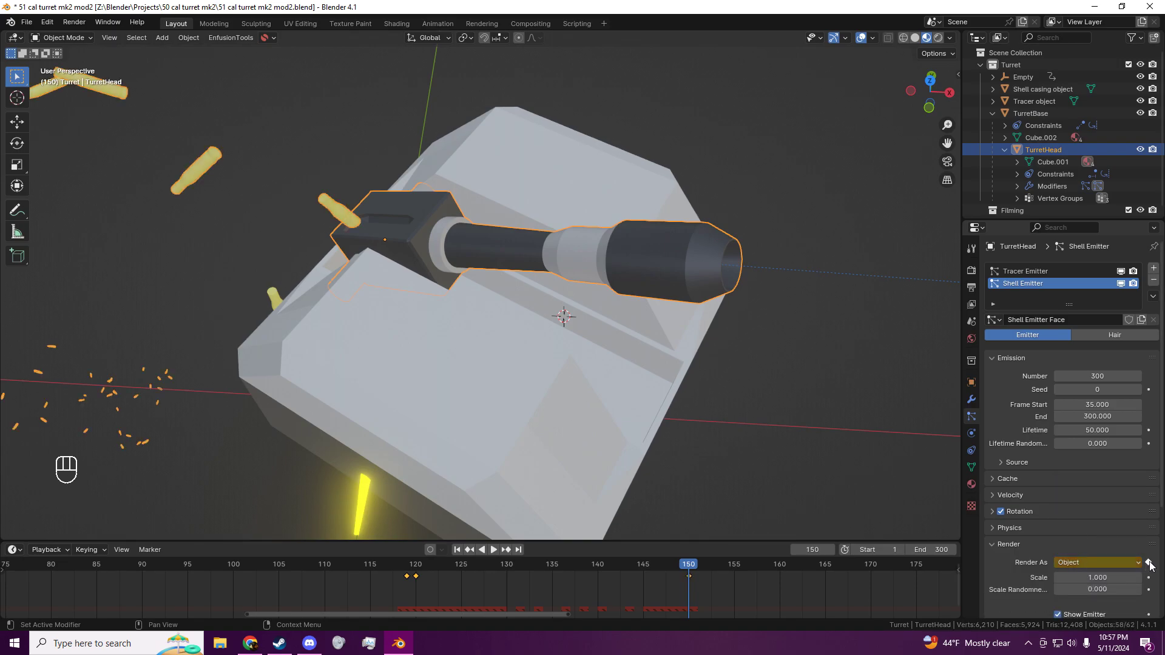
Set the Tracer Emitter's Render As back to Object and keyframe it at frame 150
click(1043, 272)
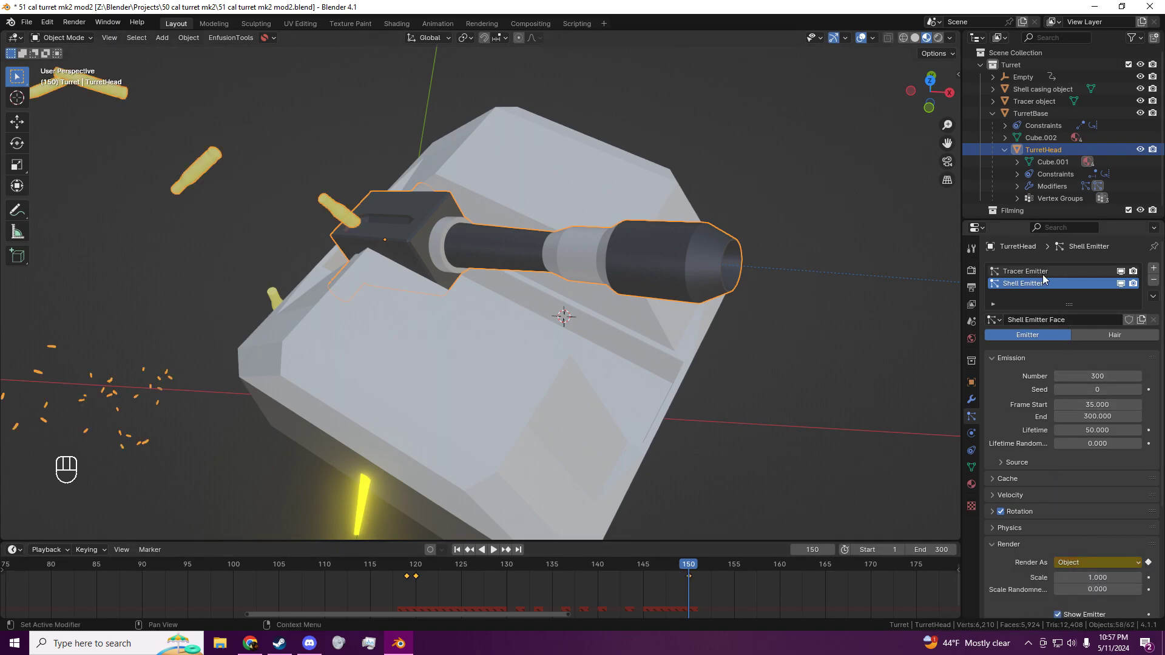
click(1128, 562)
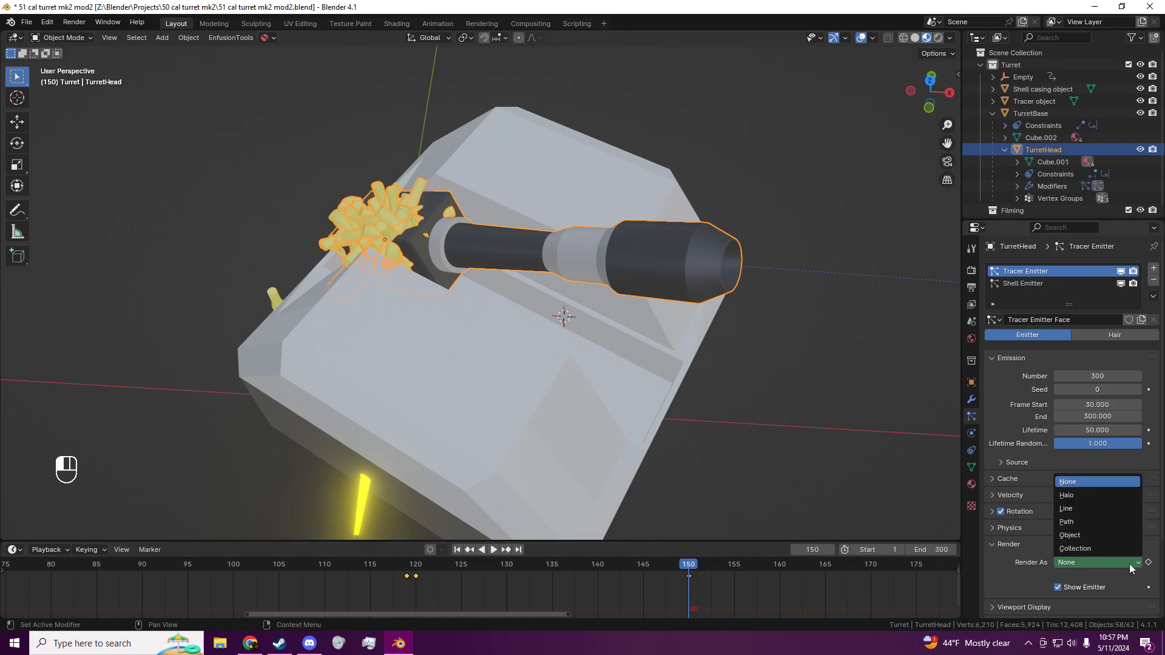
click(1096, 537)
scroll(1045, 592, down, 5)
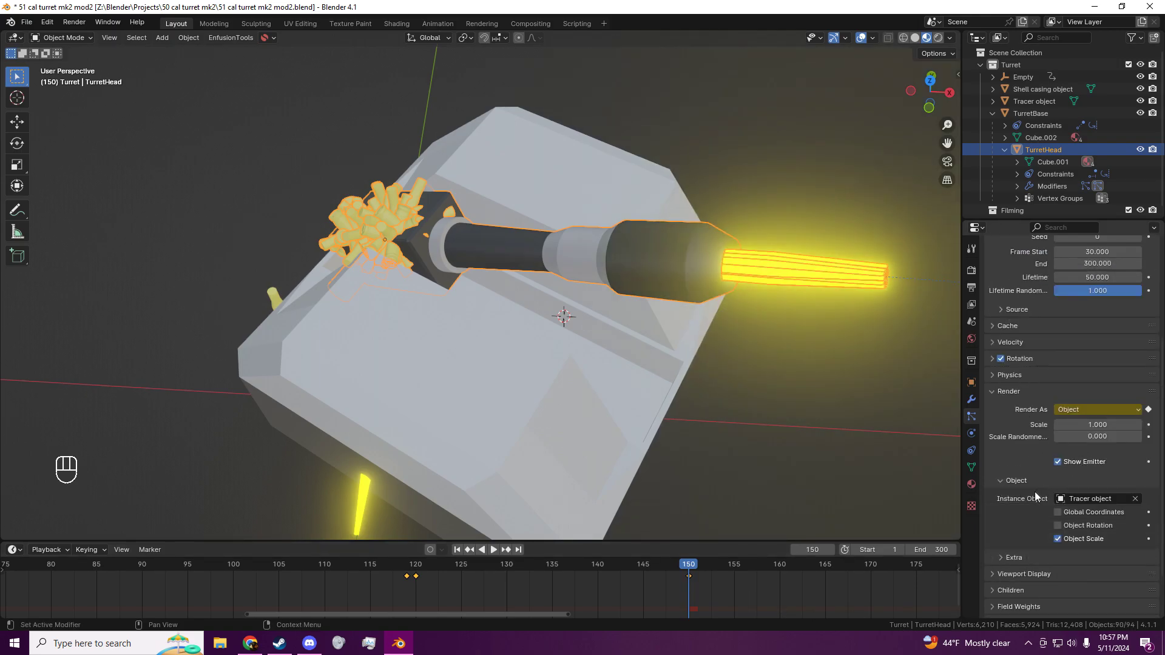
Play the animation from about frame 96 to review how both emitters switch off and on
drag(701, 569, 196, 570)
scroll(336, 335, down, 6)
click(336, 330)
key(space)
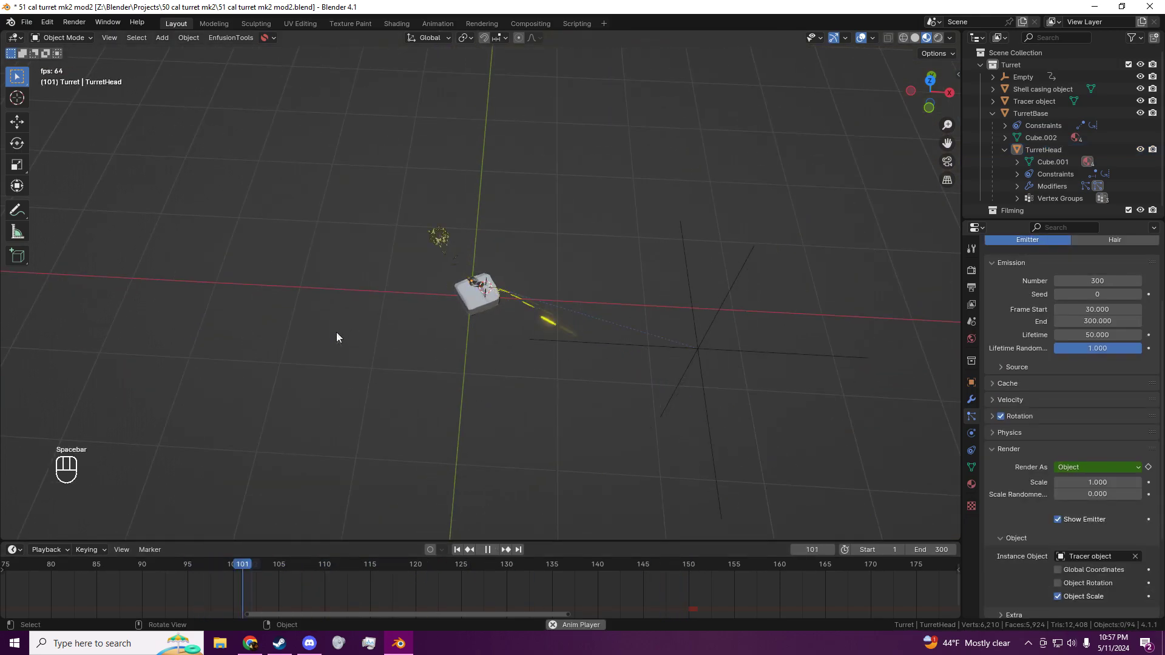
middle_drag(344, 364, 517, 288)
scroll(556, 350, down, 3)
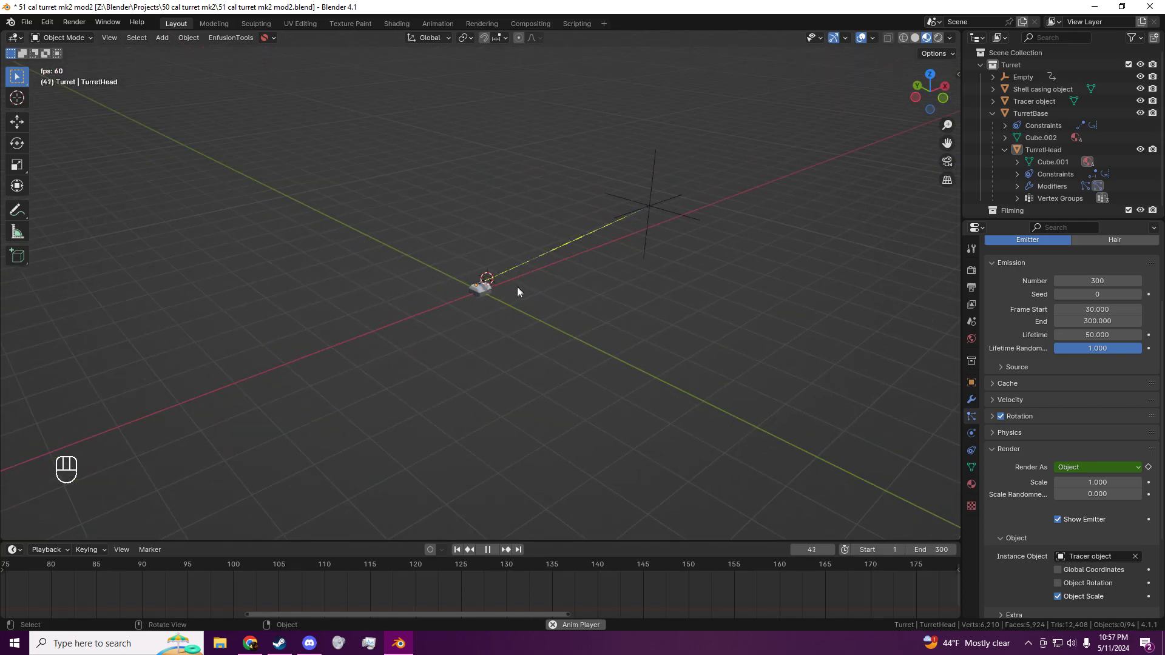
scroll(526, 297, up, 5)
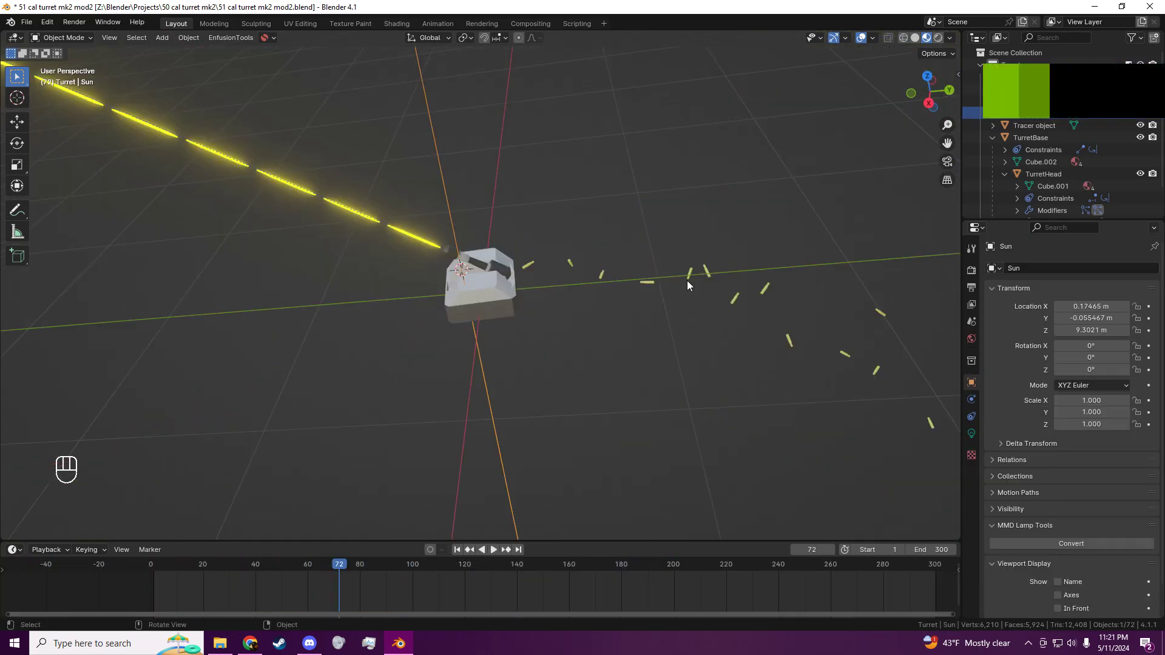
Select the turret head and examine the Tracer Emitter's Lifetime keyframes at frames 100 and 101
click(477, 267)
middle_drag(483, 269, 456, 391)
scroll(393, 381, up, 5)
scroll(457, 391, down, 3)
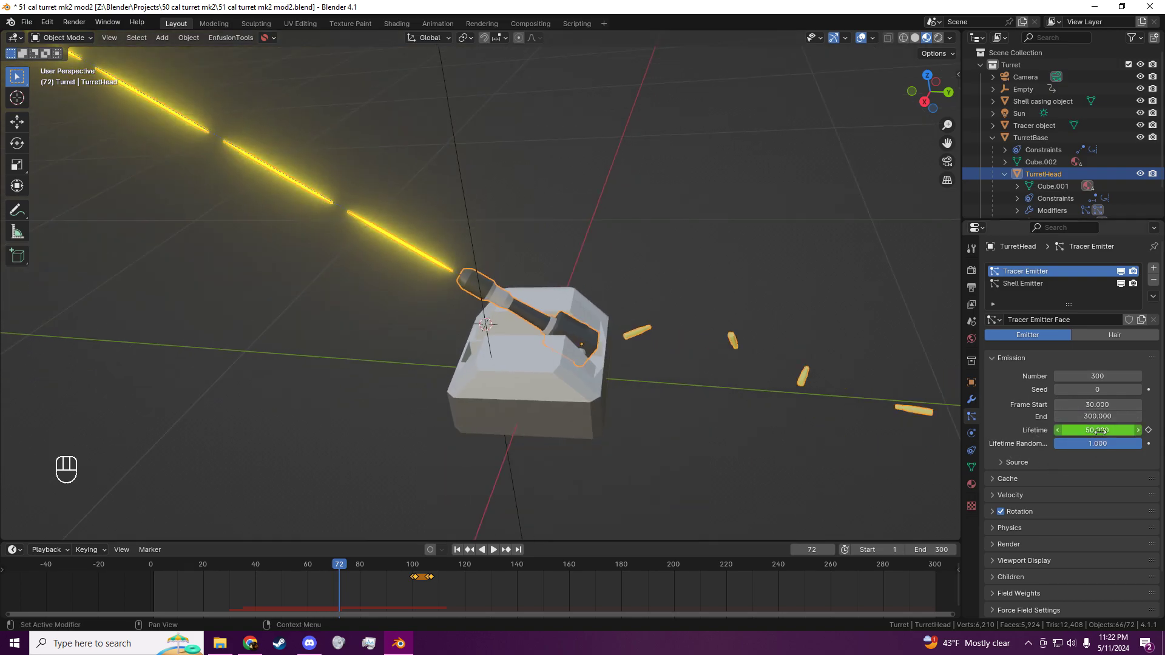
click(358, 575)
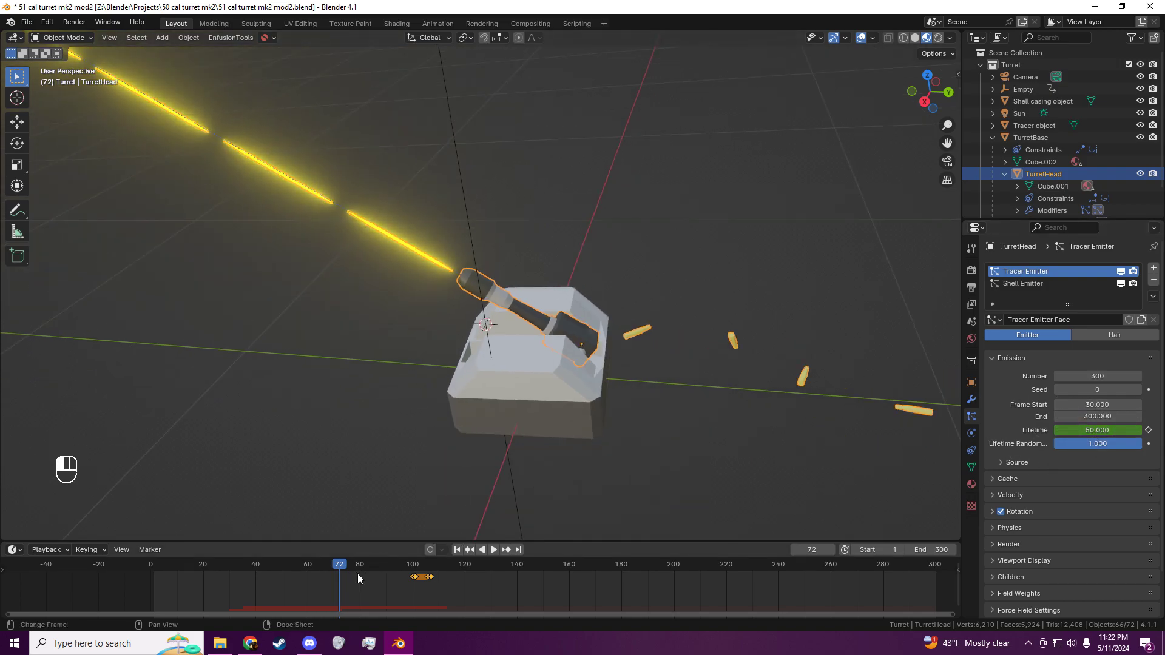
drag(343, 564, 413, 573)
scroll(417, 585, up, 7)
scroll(417, 586, up, 4)
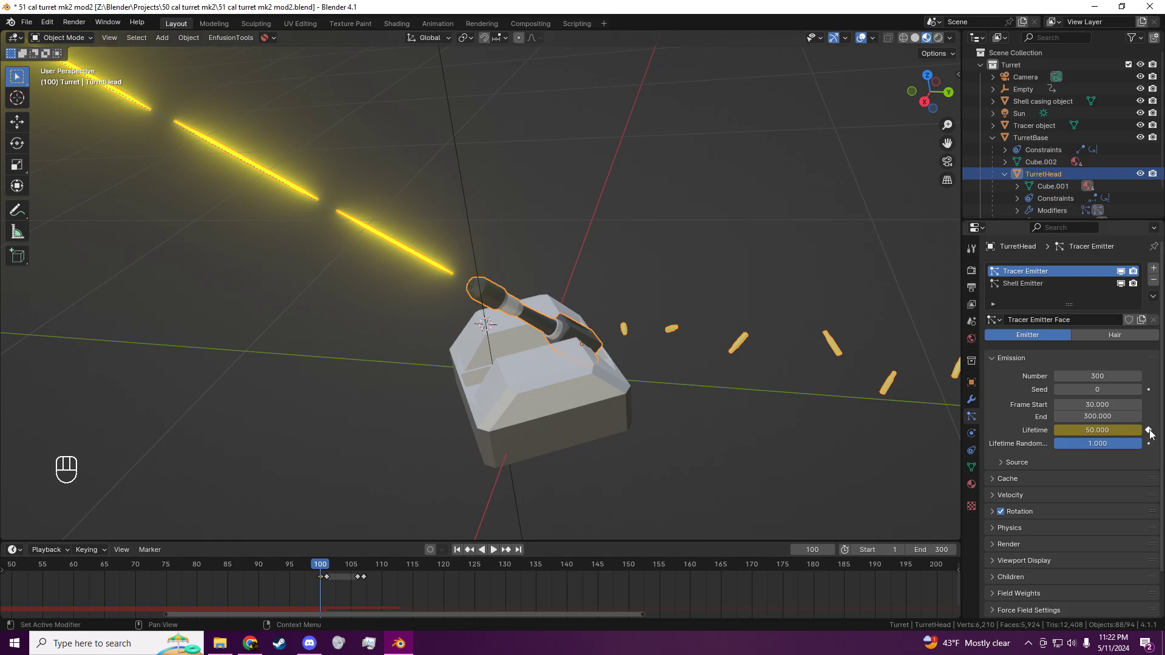
middle_drag(879, 386, 570, 289)
middle_drag(375, 261, 580, 391)
key(space)
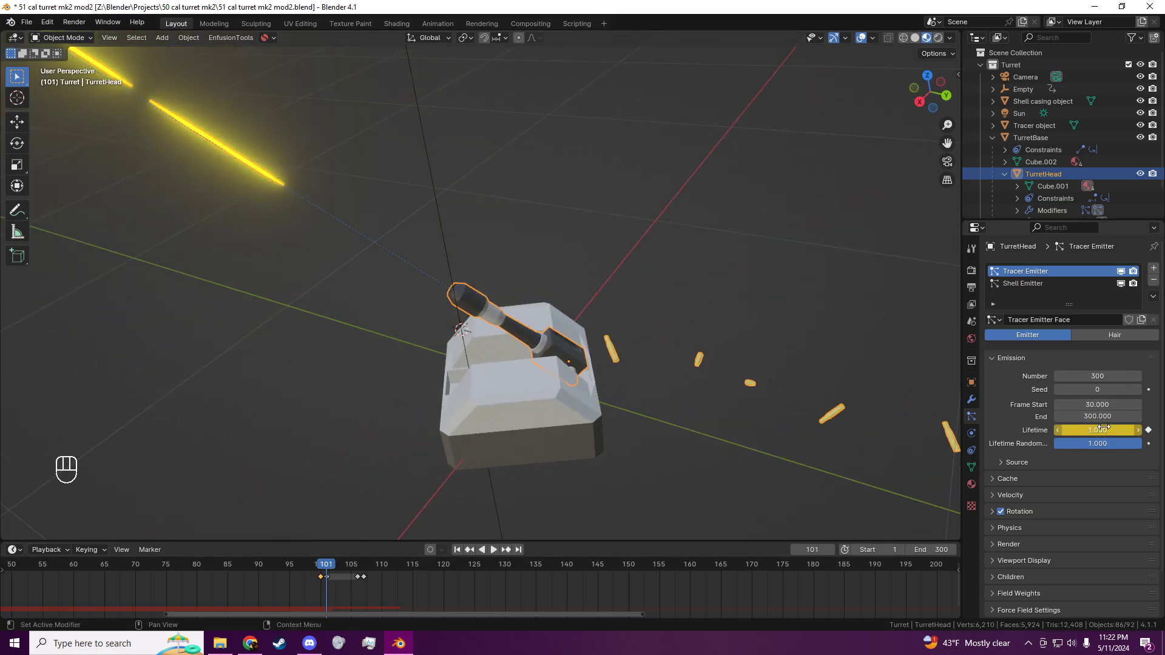
Move the last two Lifetime keyframes of the Tracer Emitter to frames 128 and 129, and play the animation
drag(346, 597, 368, 575)
key(g)
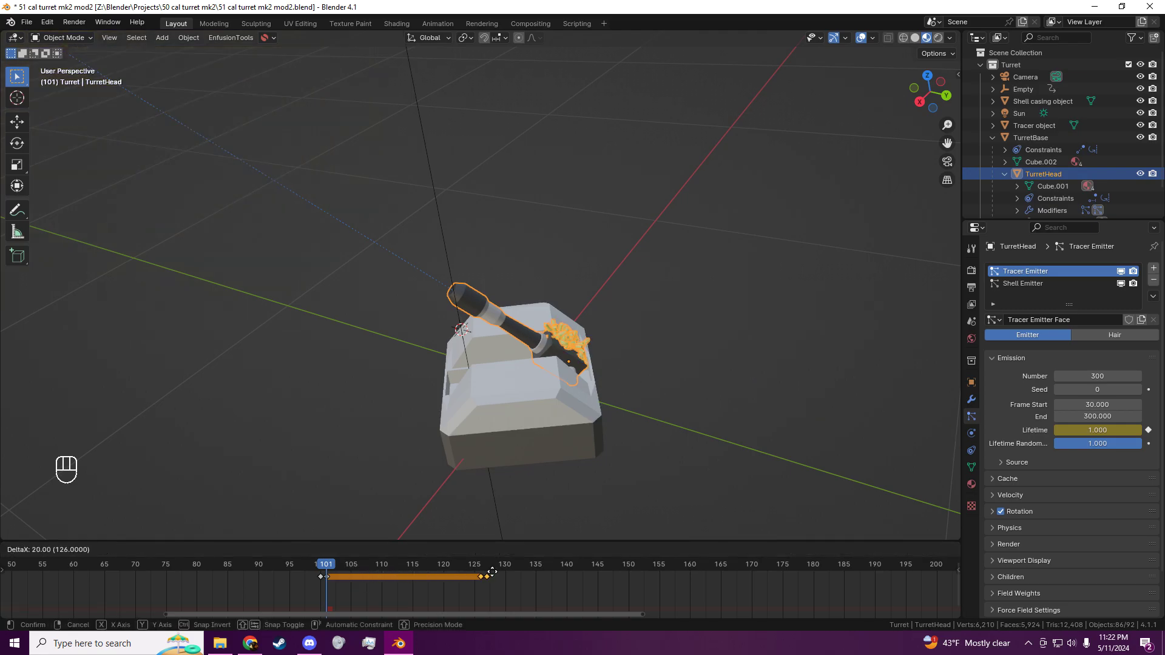
click(504, 572)
key(space)
key(space)
middle_drag(511, 406, 405, 391)
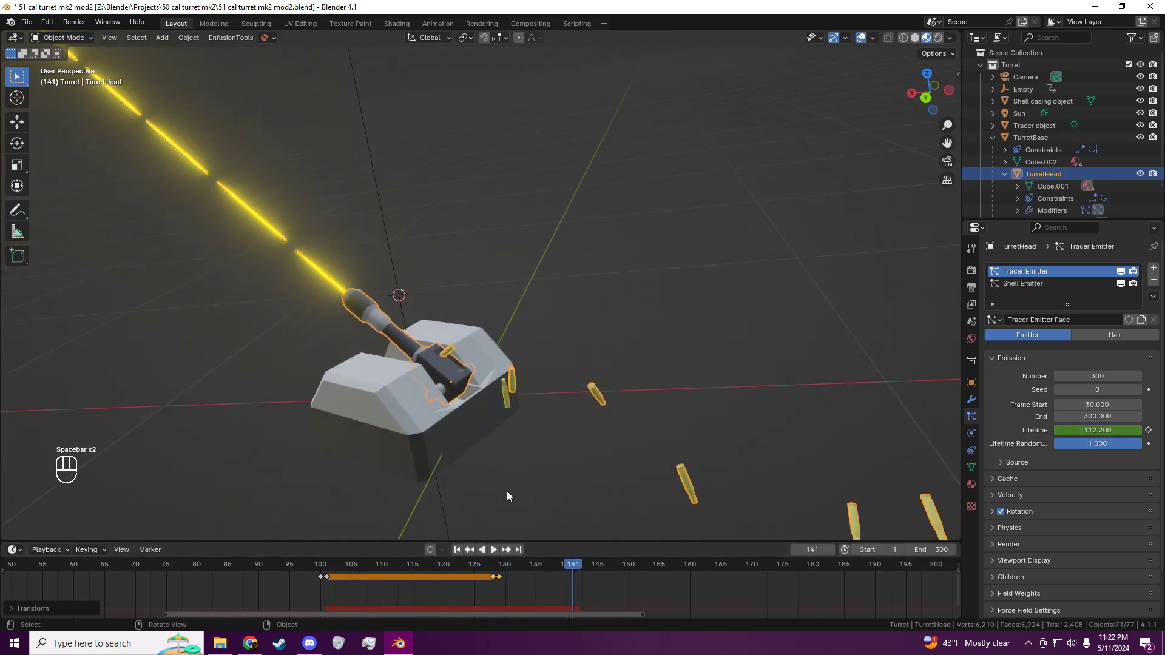
Return to frame 100 and move the last two Lifetime keyframes out to frames 179 and 180
drag(575, 566, 320, 569)
drag(493, 580, 809, 586)
scroll(603, 373, down, 3)
middle_drag(604, 375, 653, 371)
Play the animation, scrub back to frame 123, and examine the remaining tracer and shells from several angles
key(space)
key(space)
key(space)
key(space)
drag(612, 565, 463, 592)
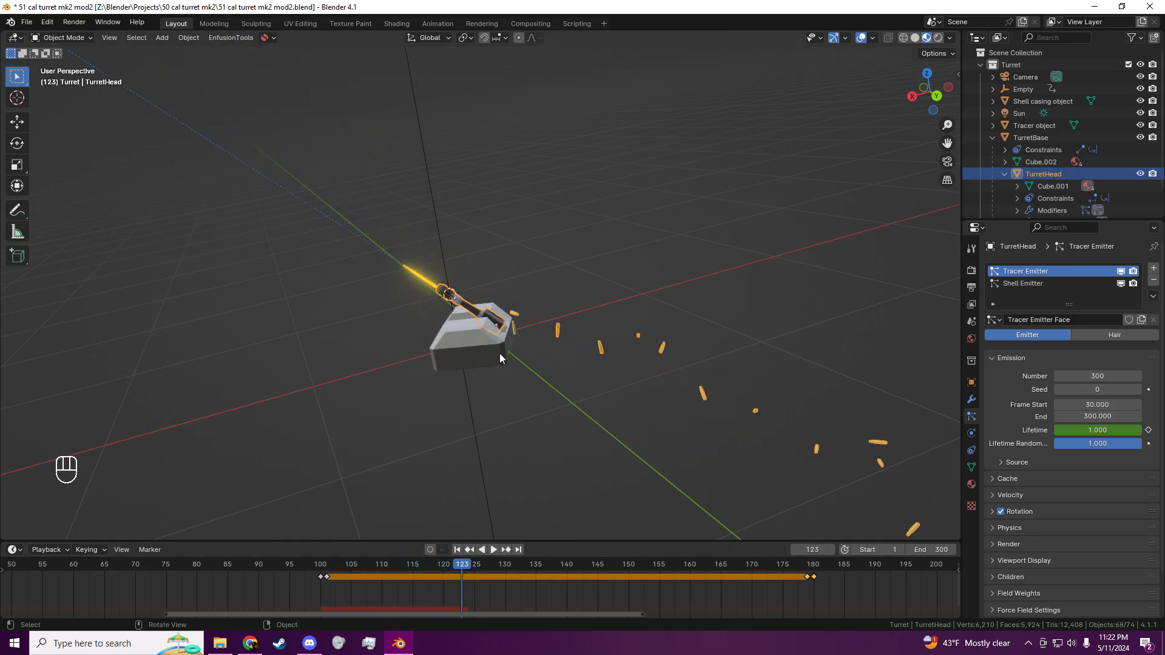
middle_drag(500, 354, 499, 435)
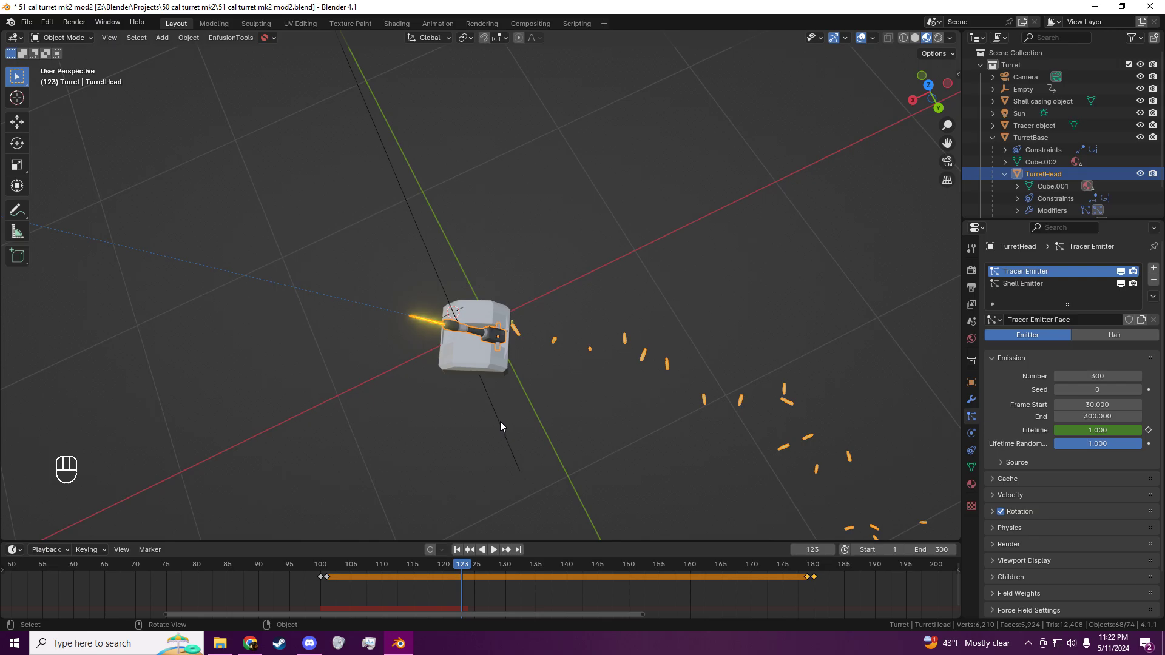
middle_drag(508, 396, 937, 468)
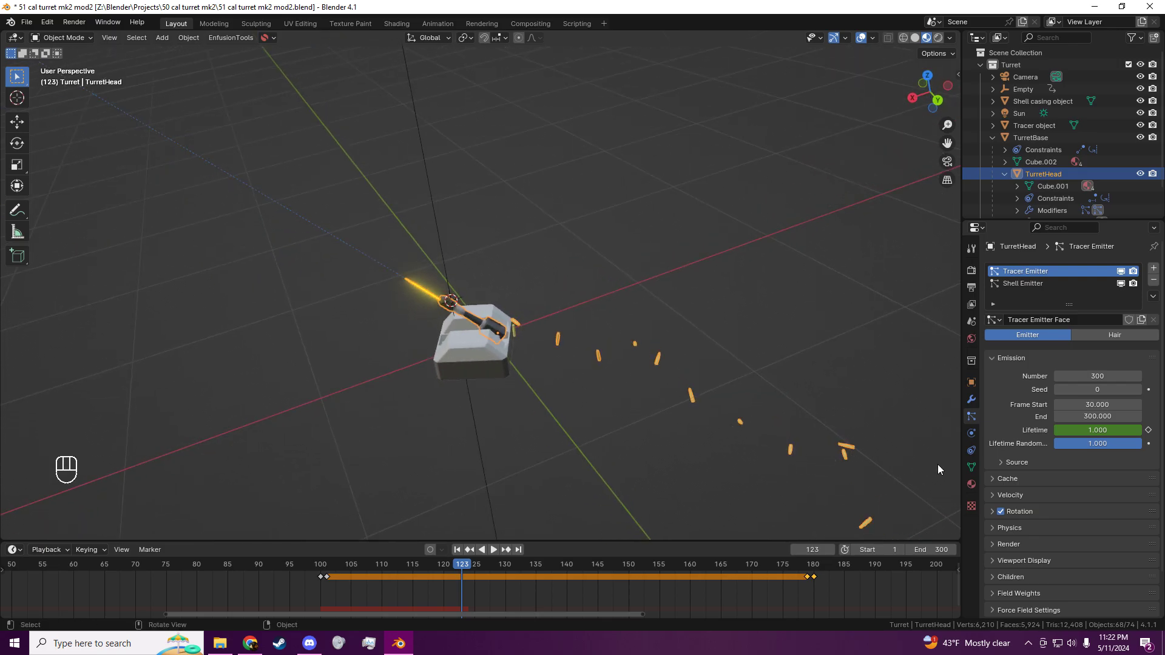
middle_drag(456, 354, 344, 258)
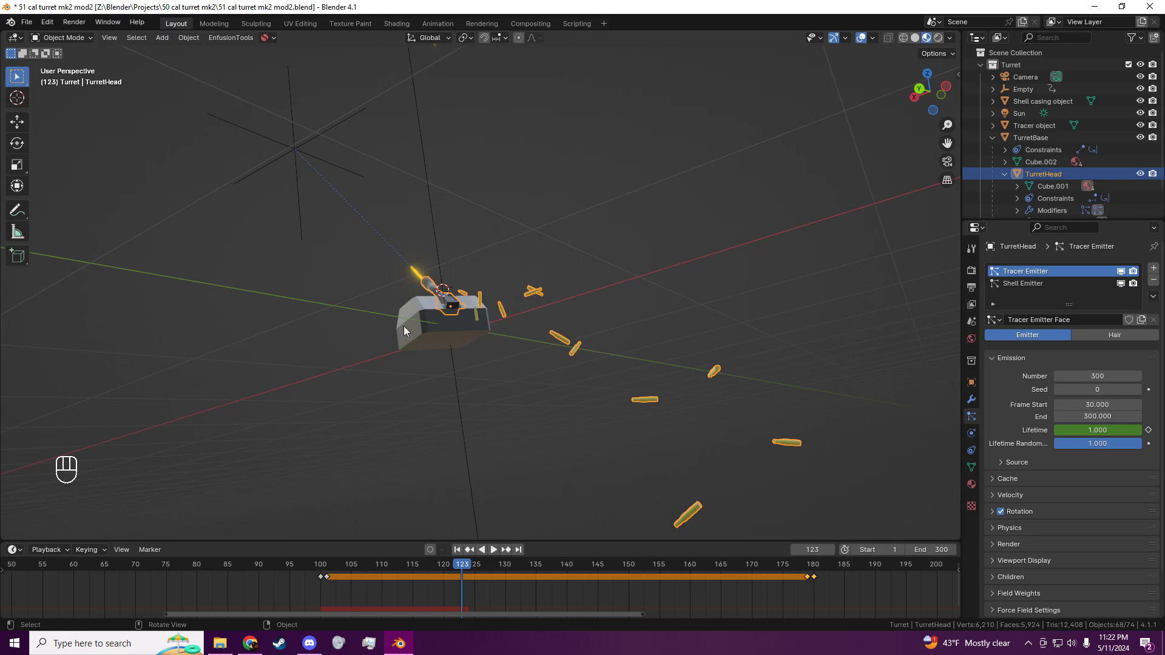
Play the animation, and examine the tracers and shells at frames 127 and 182 from several angles
key(space)
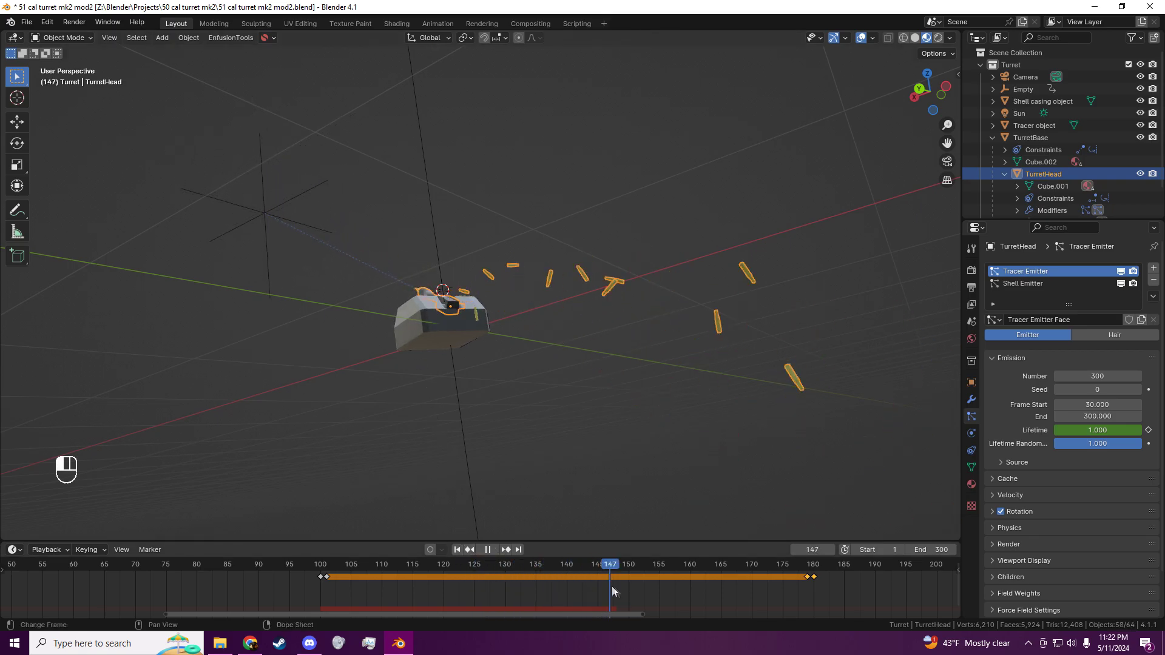
drag(670, 609, 485, 615)
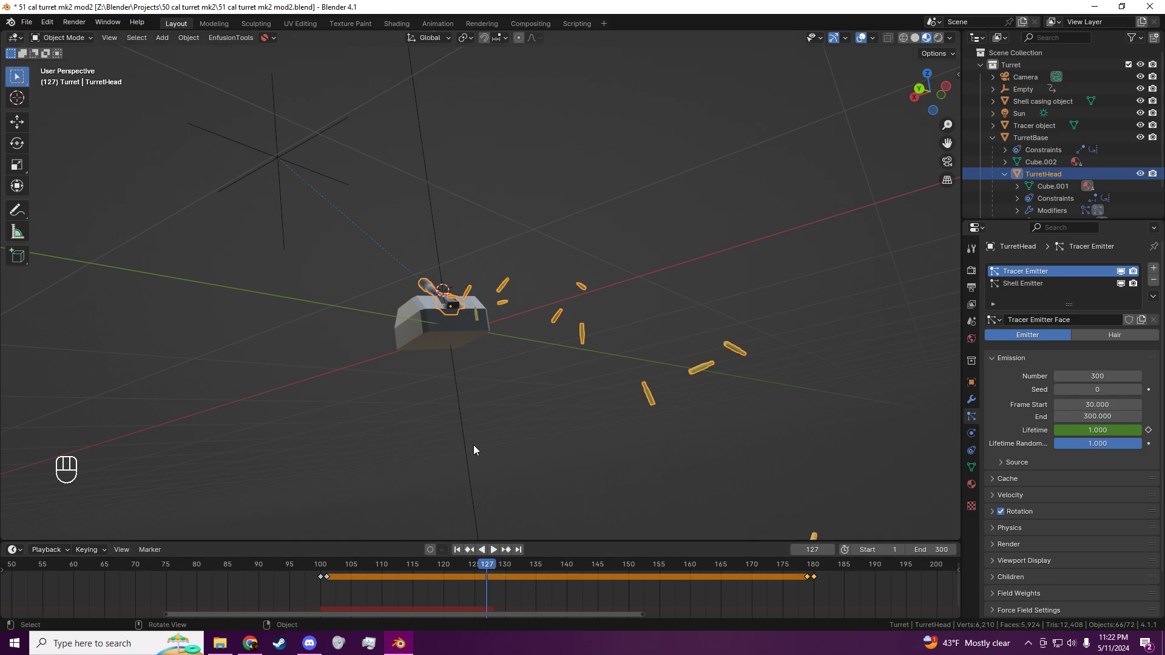
middle_drag(467, 452, 582, 505)
scroll(583, 505, up, 4)
drag(485, 566, 826, 581)
scroll(611, 431, down, 4)
middle_drag(611, 432, 441, 381)
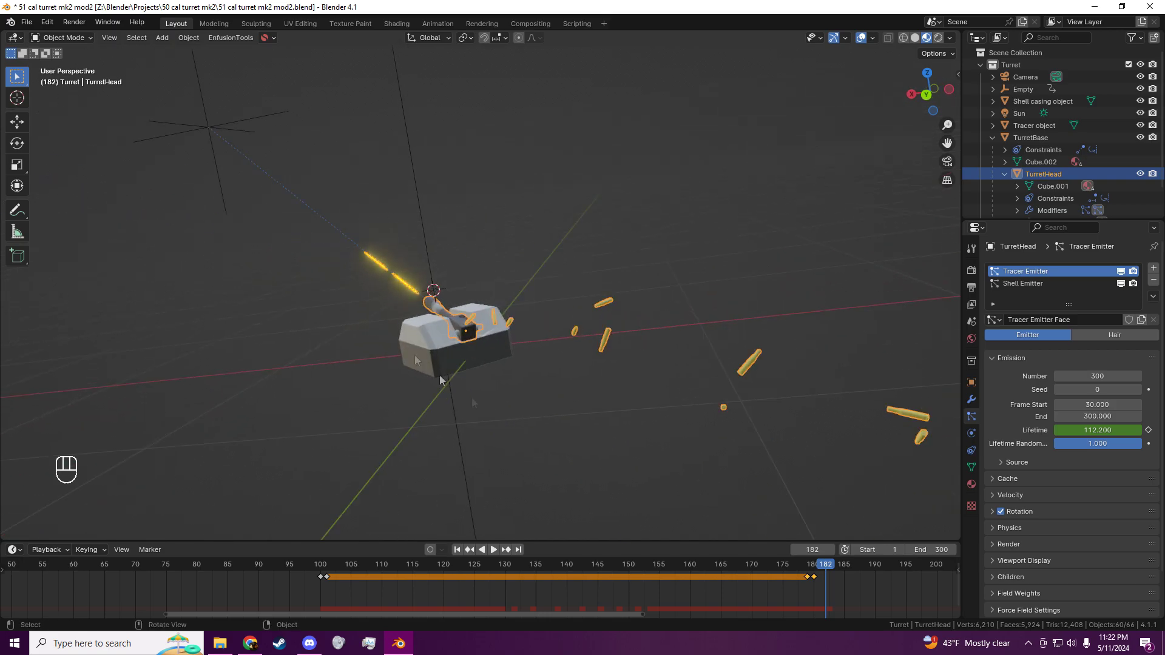
Compare the Tracer Emitter's output and Lifetime keyframes at frames 179 and 180
drag(826, 577, 807, 609)
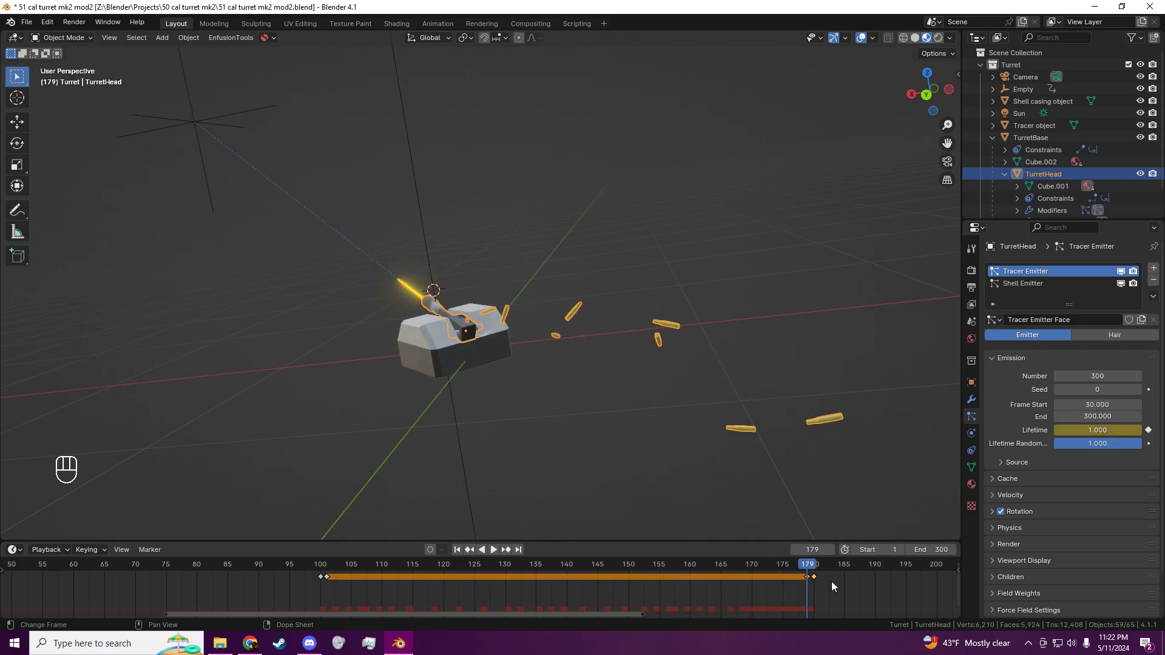
click(831, 581)
click(805, 577)
click(813, 565)
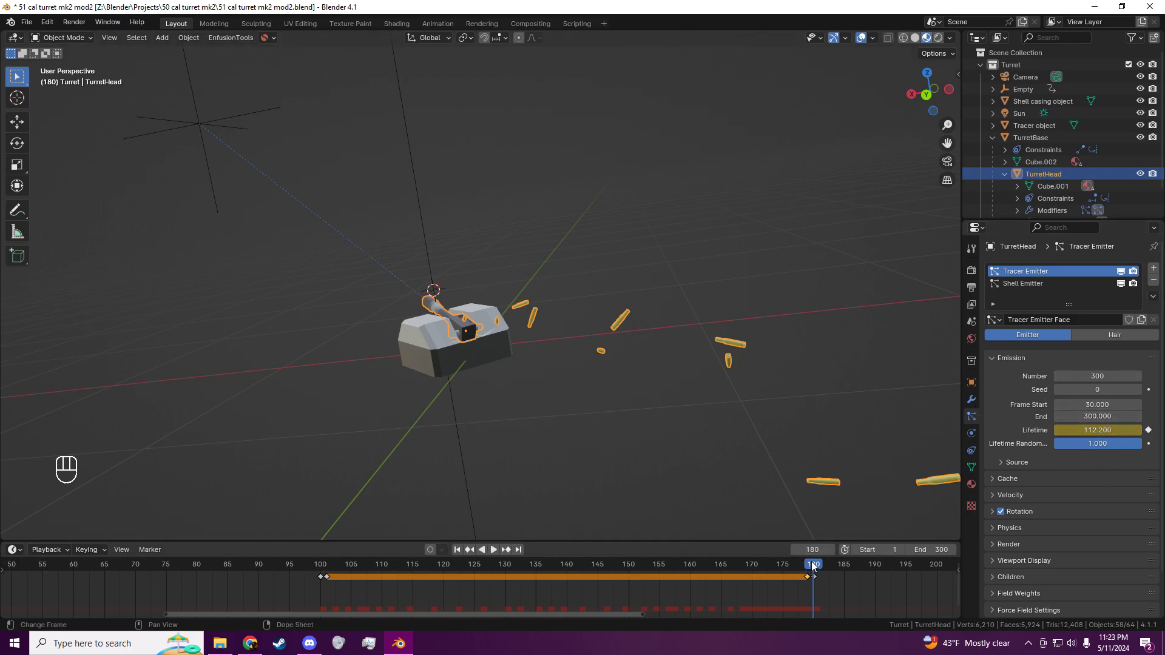
Move the last two Lifetime keyframes of the Tracer Emitter back to frames 122 and 123, and test the playback
drag(812, 565, 328, 601)
drag(792, 593, 352, 574)
click(341, 598)
drag(350, 577, 358, 576)
scroll(375, 364, down, 4)
middle_drag(318, 326, 322, 286)
key(space)
key(space)
mouse_move(475, 571)
mouse_down()
mouse_move(325, 581)
mouse_move(462, 585)
mouse_up()
Play the animation in short stretches and examine the tracer stream around the shortened Lifetime gap
key(space)
key(space)
middle_drag(475, 450, 487, 485)
key(space)
key(space)
scroll(440, 401, down, 4)
Replay the animation from before frame 100 up to frame 178, and examine the whole tracer stream from several angles
drag(534, 573, 257, 571)
key(space)
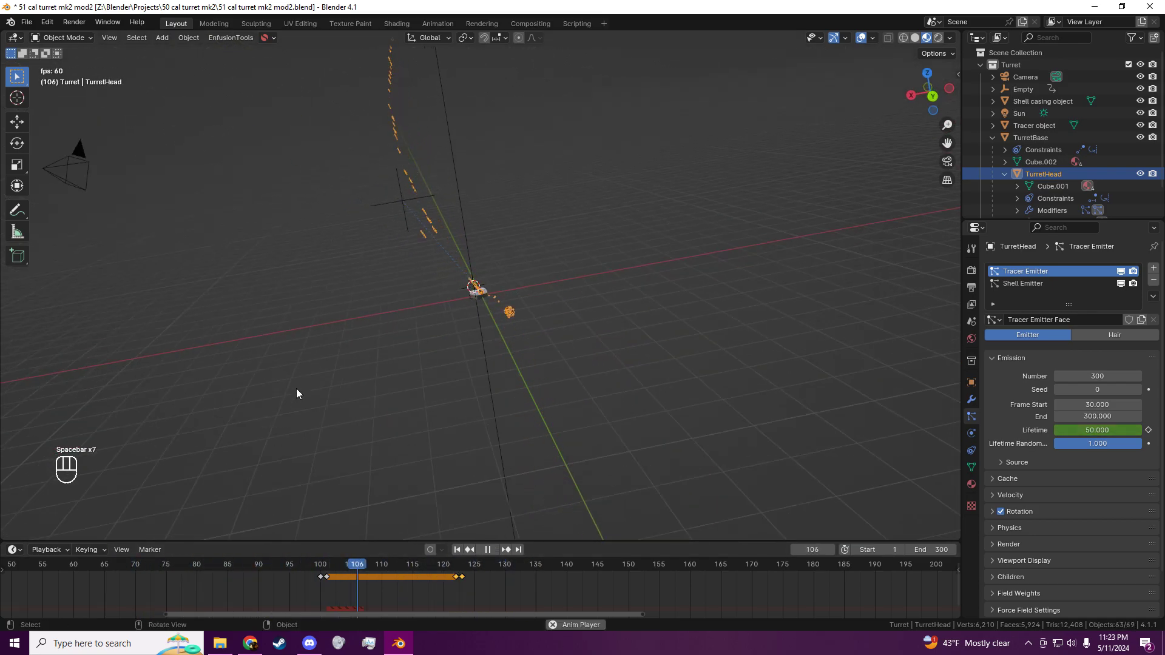
middle_drag(296, 388, 328, 215)
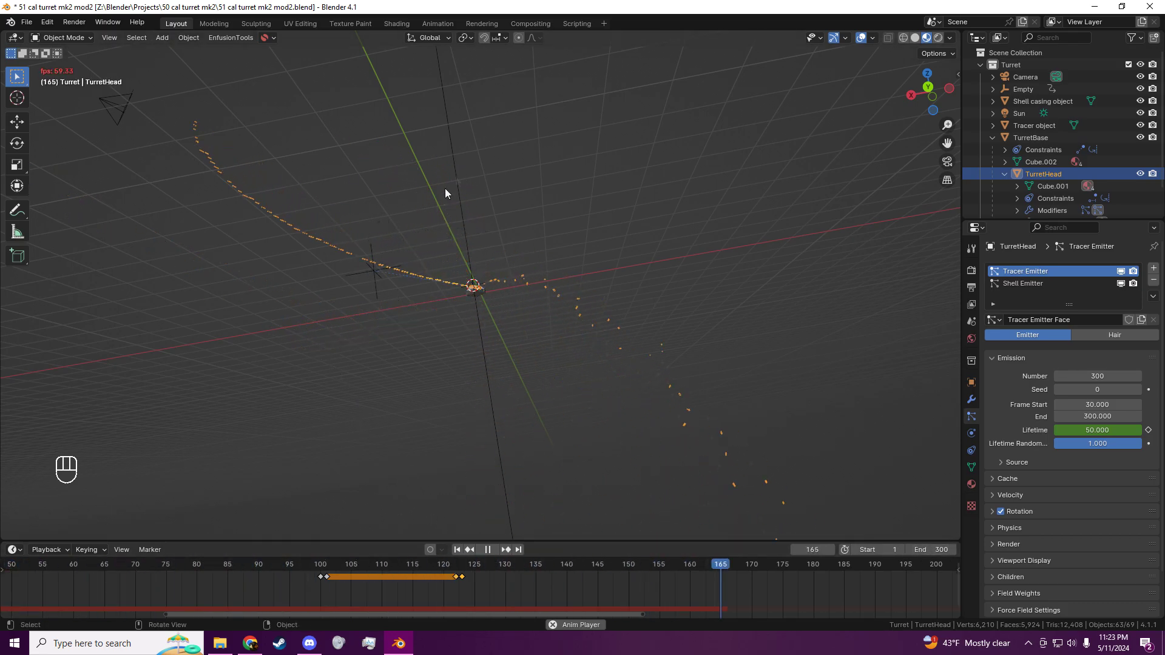
key(space)
middle_drag(518, 302, 534, 447)
scroll(906, 479, up, 6)
shift+middle_drag(792, 450, 747, 396)
Check the Tracer Emitter's emission Source settings, and reveal its Render settings to examine the Render As and Extra options
click(999, 463)
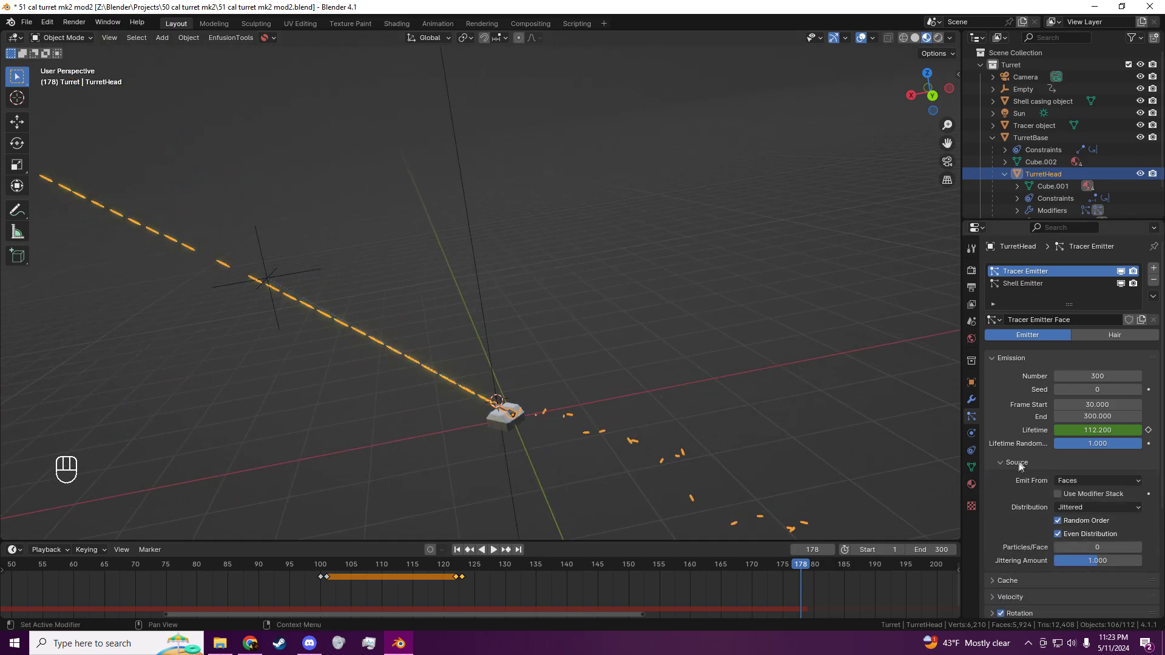
click(1017, 463)
scroll(1019, 511, down, 2)
click(1020, 496)
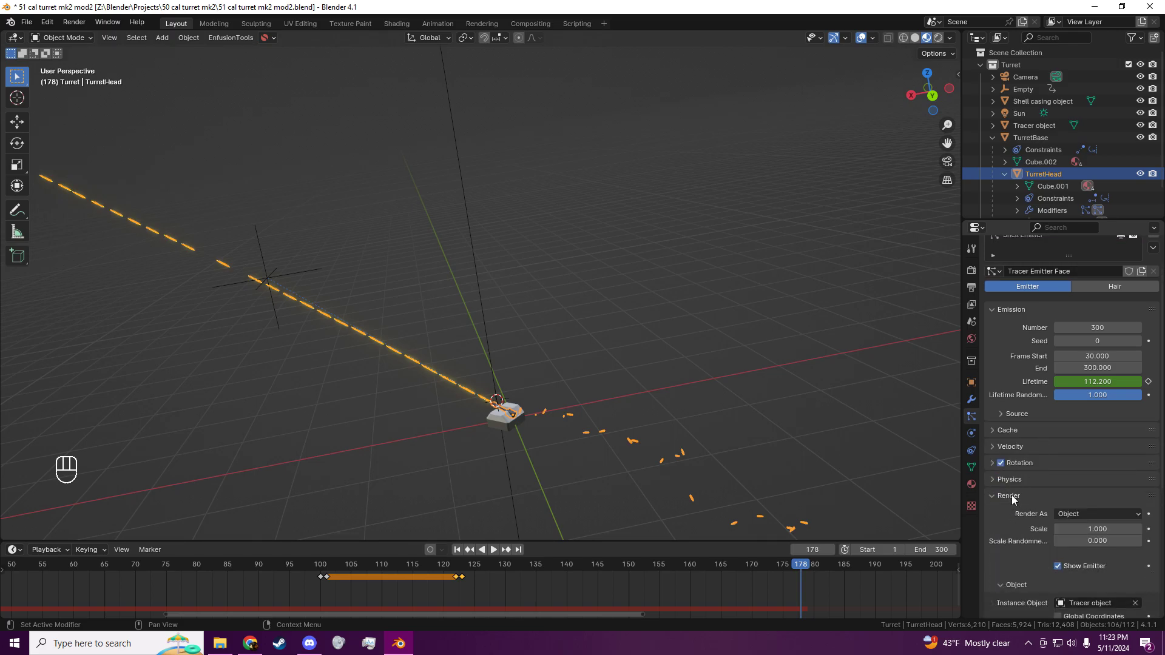
scroll(1089, 405, down, 6)
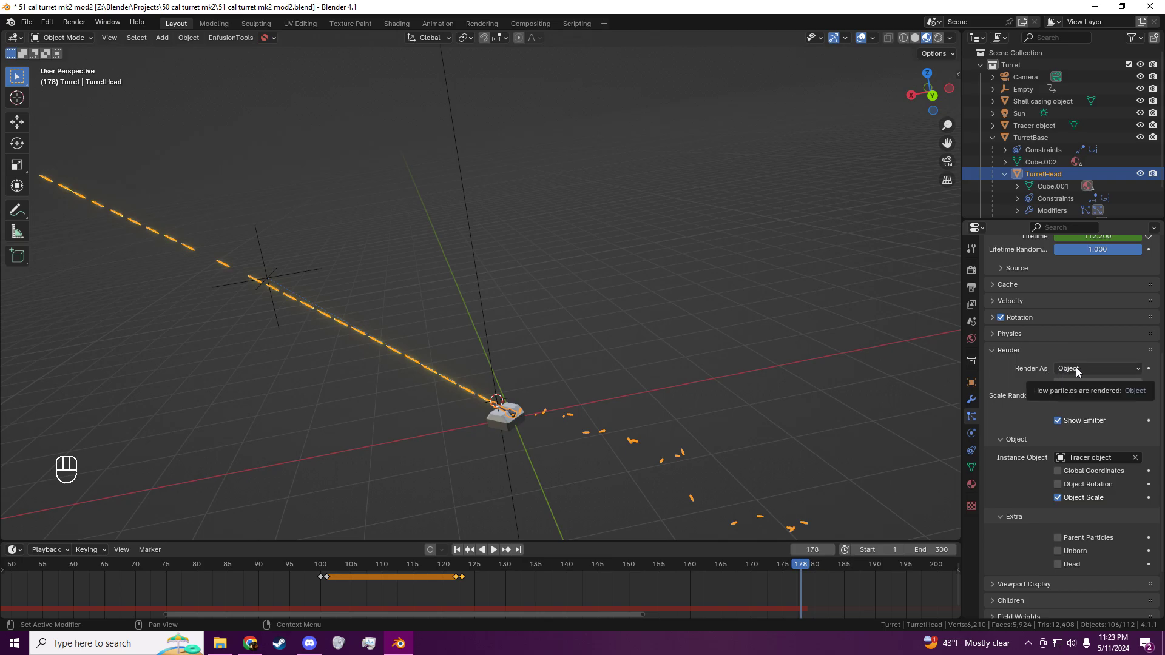
Scrub through frames 107 to 117 and examine the tracers still in flight
drag(801, 567, 363, 574)
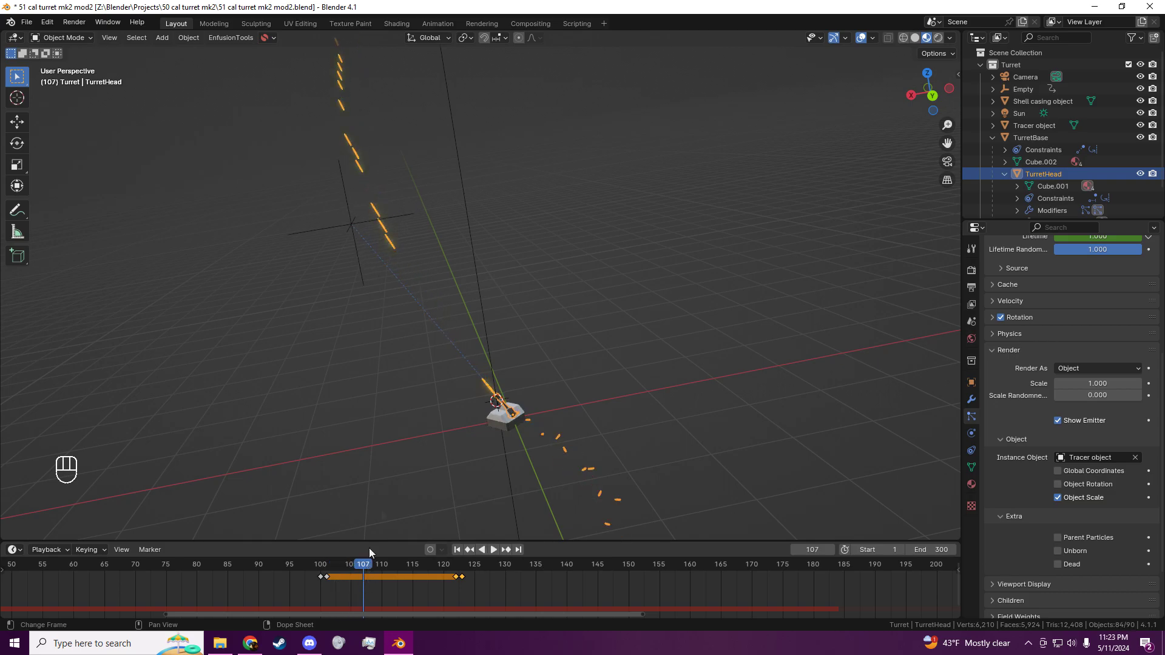
drag(414, 573, 428, 583)
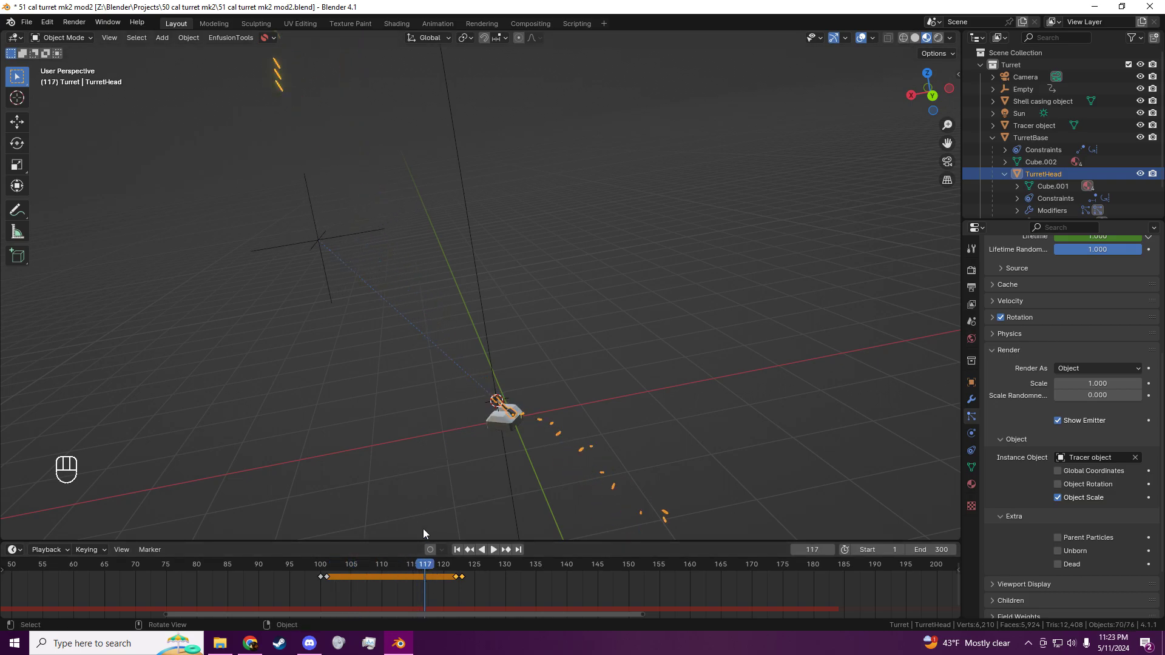
shift+middle_drag(604, 370, 536, 257)
scroll(442, 334, up, 8)
key(KP_Decimal)
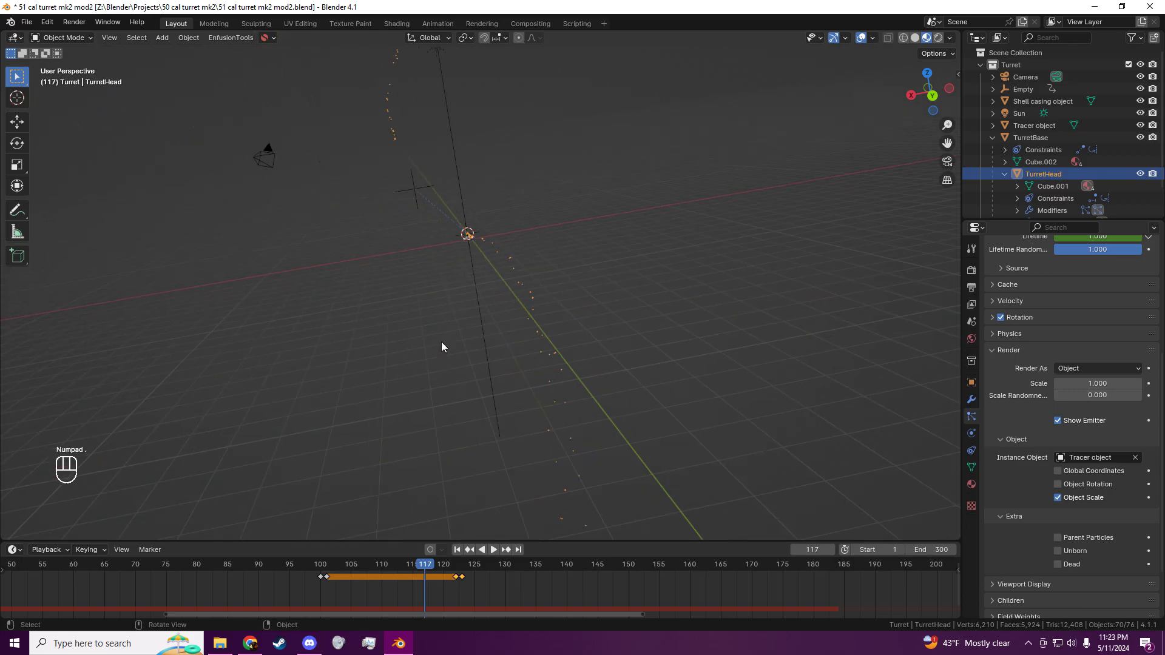
Zoom in on the turret, select its head, enable Unborn for the Tracer Emitter at frame 117, and examine the muzzle
click(471, 235)
key(KP_Decimal)
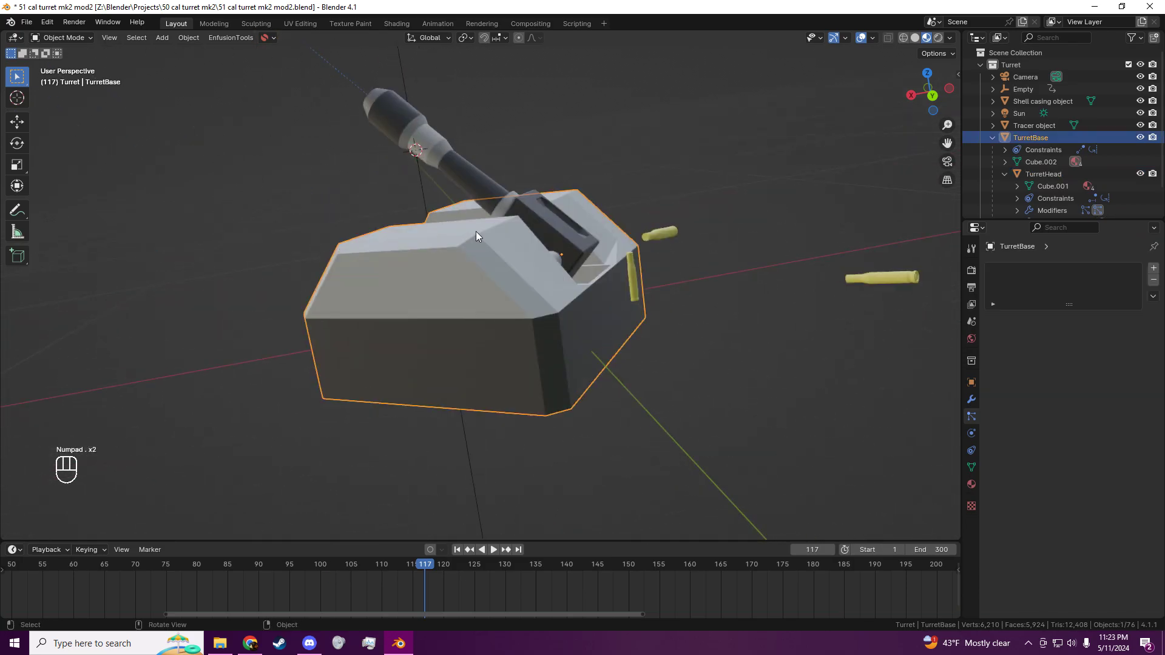
click(540, 234)
scroll(1108, 561, down, 7)
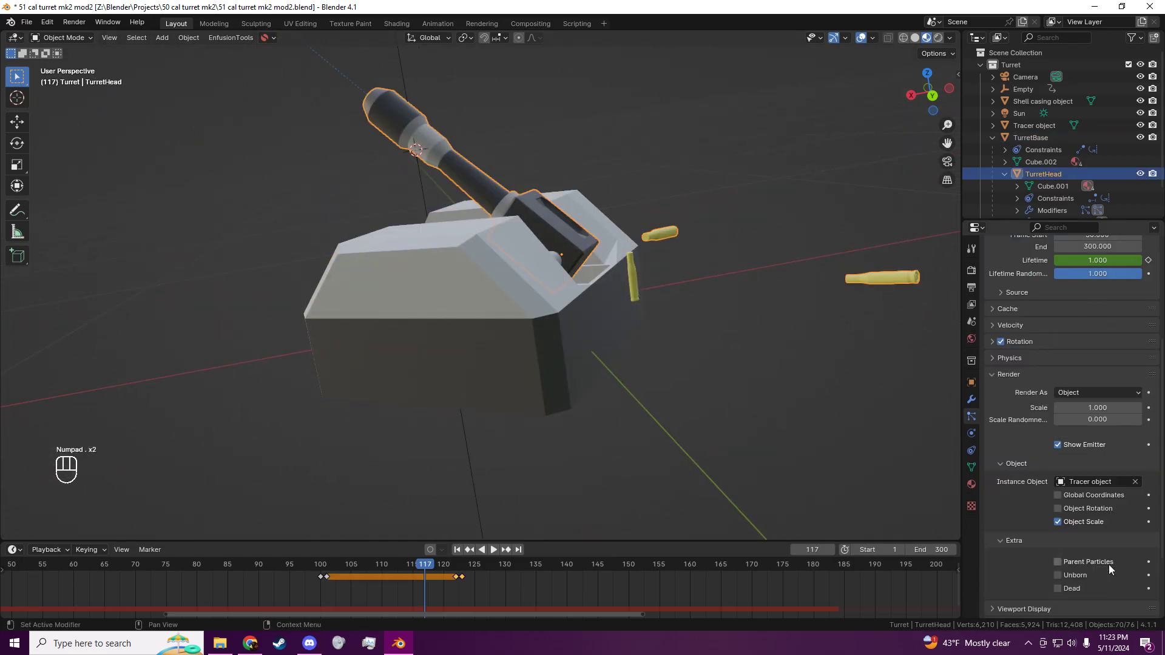
click(1074, 574)
middle_drag(634, 340, 722, 336)
click(755, 350)
middle_drag(351, 311, 403, 236)
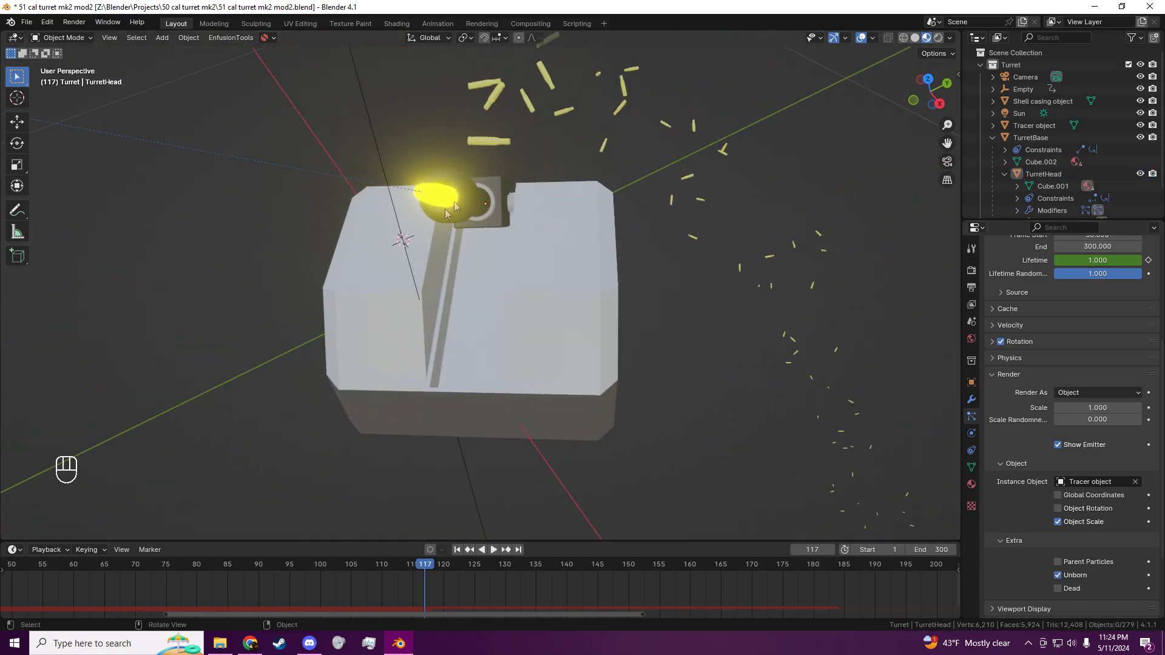
middle_drag(585, 201, 542, 194)
Toggle the Tracer Emitter's Unborn option for comparison, leave it disabled, and play the animation to frame 147
click(1073, 571)
click(1071, 572)
click(1071, 571)
key(space)
key(space)
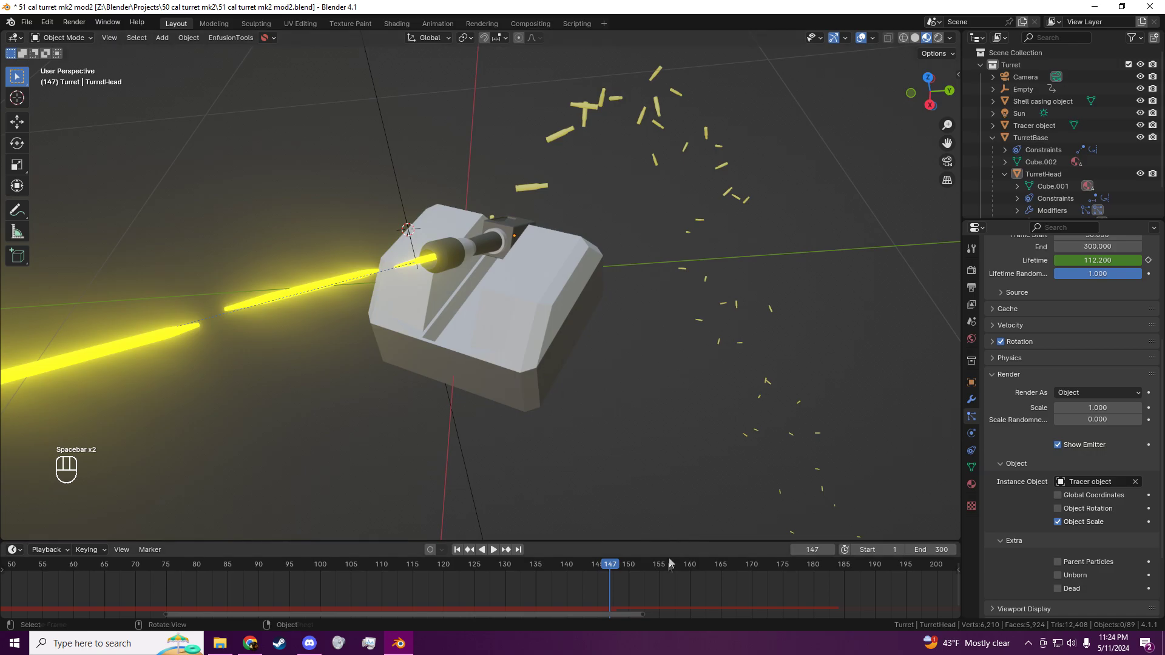
Show a wider timeline range, scrub to frame 138, and examine the tracers and shells around the turret
scroll(630, 586, down, 10)
drag(537, 567, 503, 607)
middle_drag(634, 395, 498, 402)
mouse_move(511, 570)
mouse_down()
mouse_move(550, 568)
mouse_move(515, 584)
mouse_up()
middle_drag(672, 362, 740, 352)
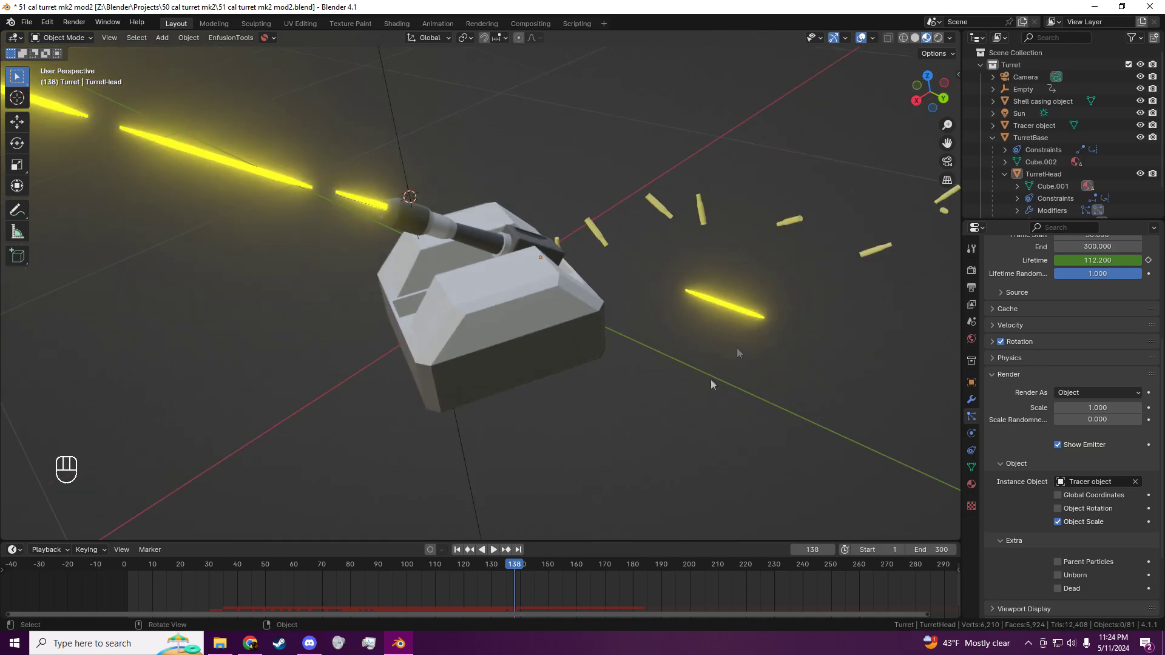
Select the turret head and scrub back to frame 32 to view the start of firing
click(477, 243)
drag(539, 568, 214, 556)
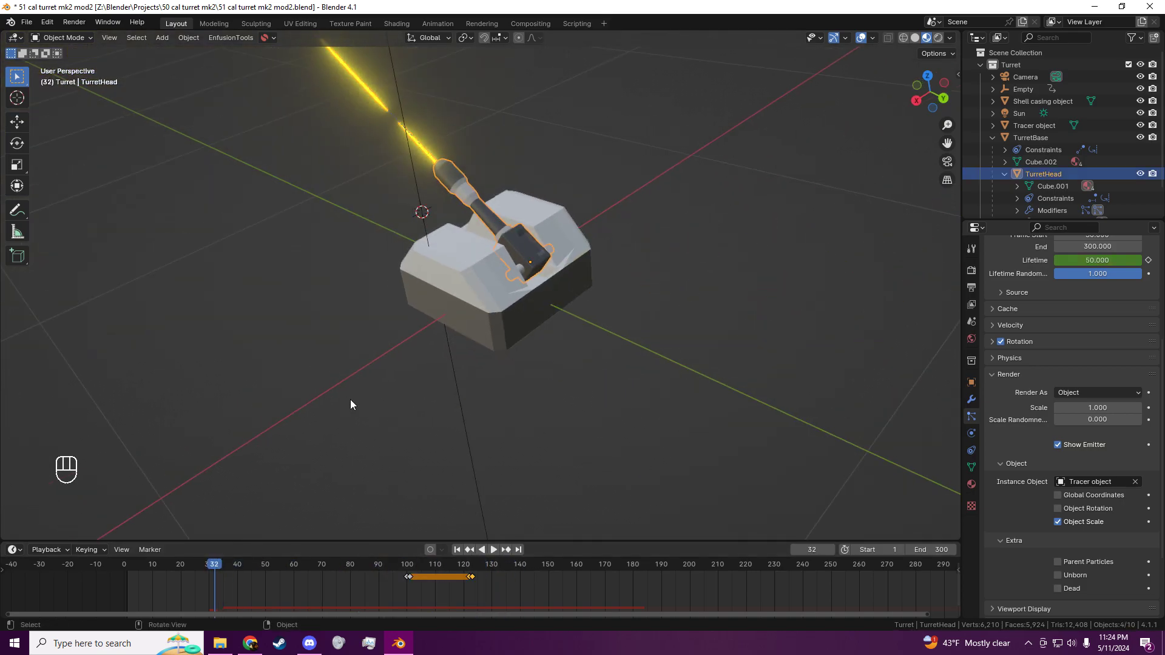
scroll(350, 401, down, 3)
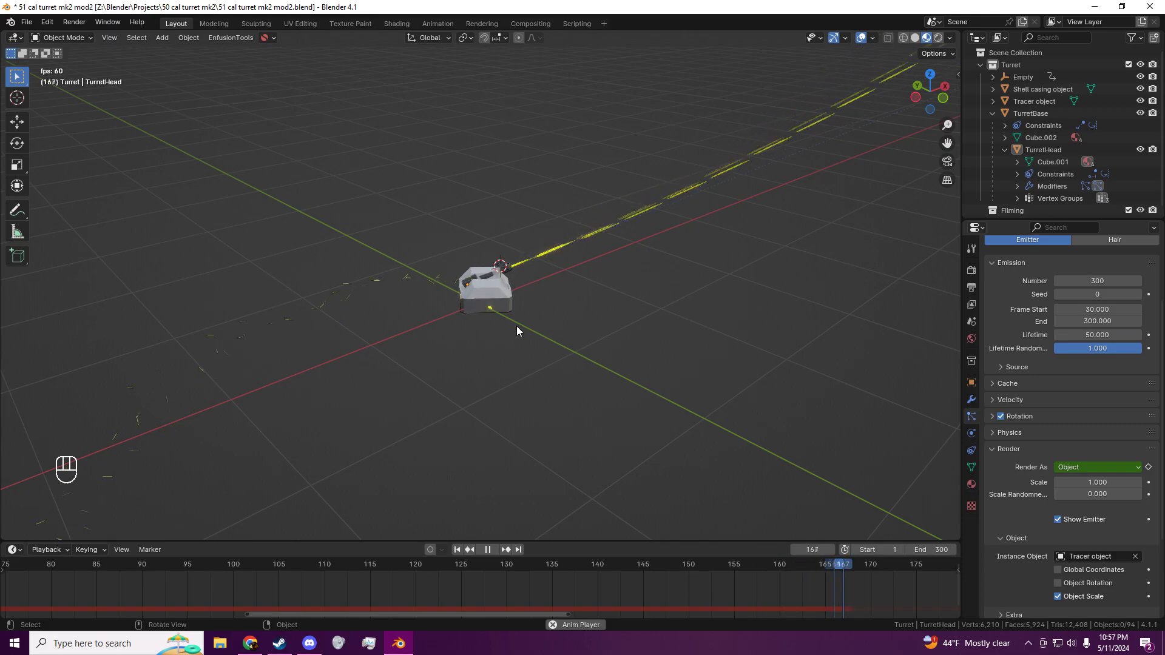